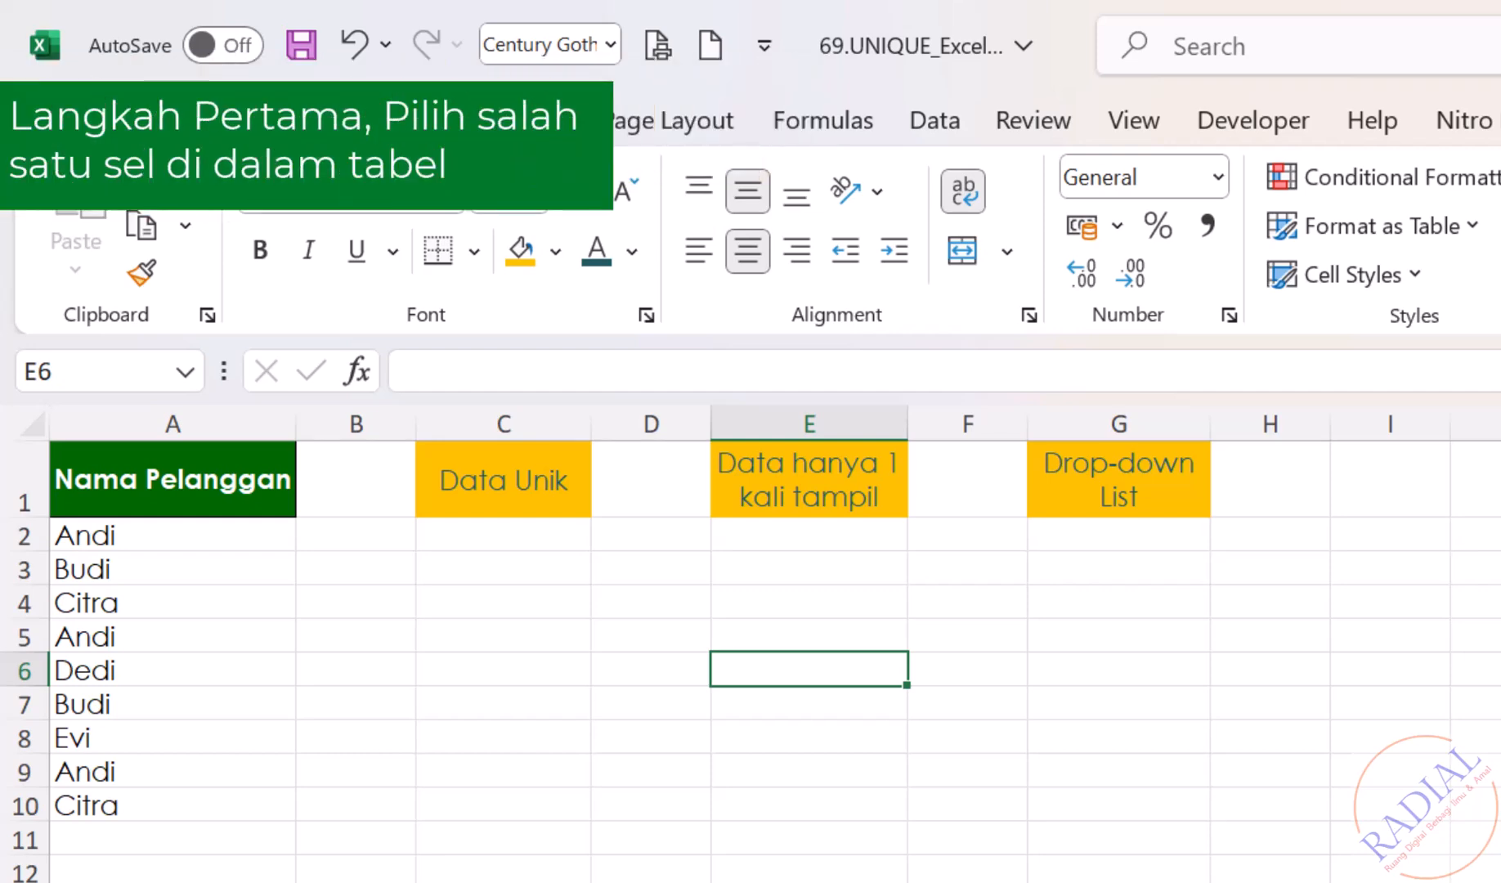
Convert the customer name range A1:A10 into a table that uses its first row as headers.
left_click(143, 671)
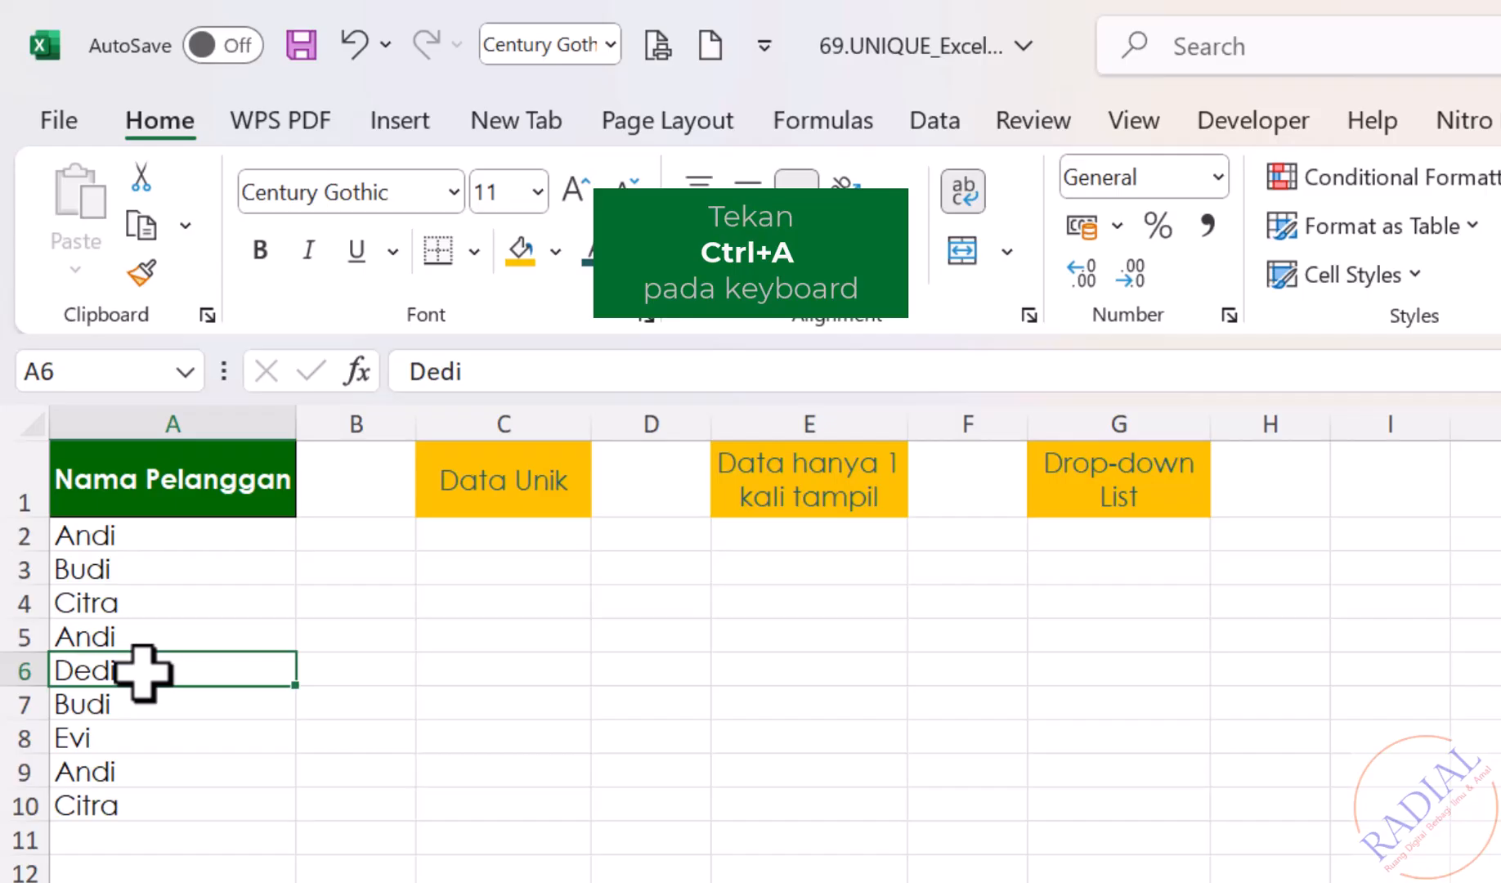
key("ctrl+a")
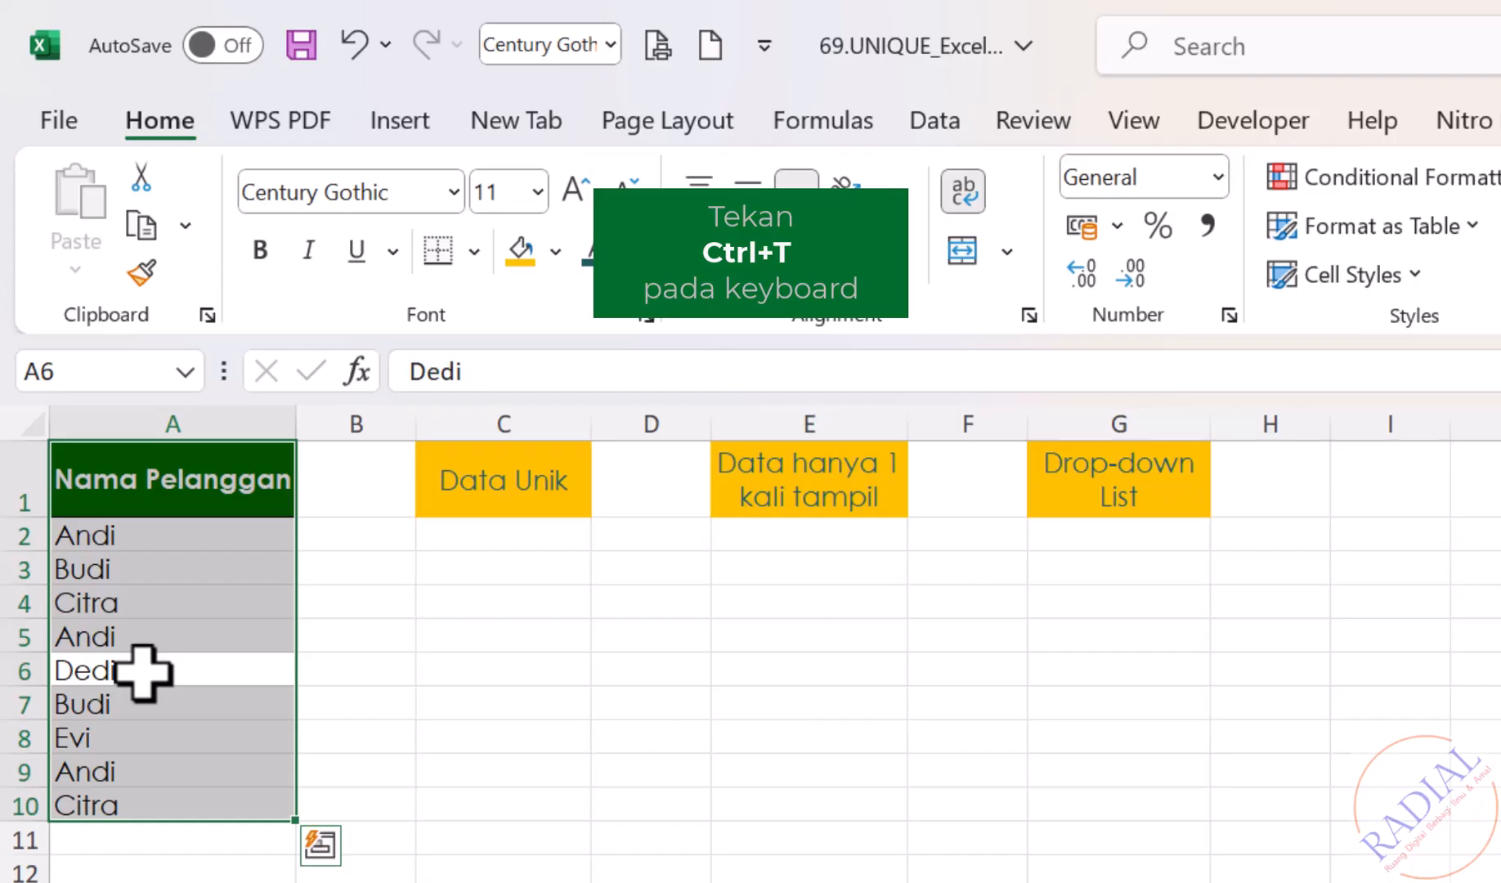
key("ctrl+t")
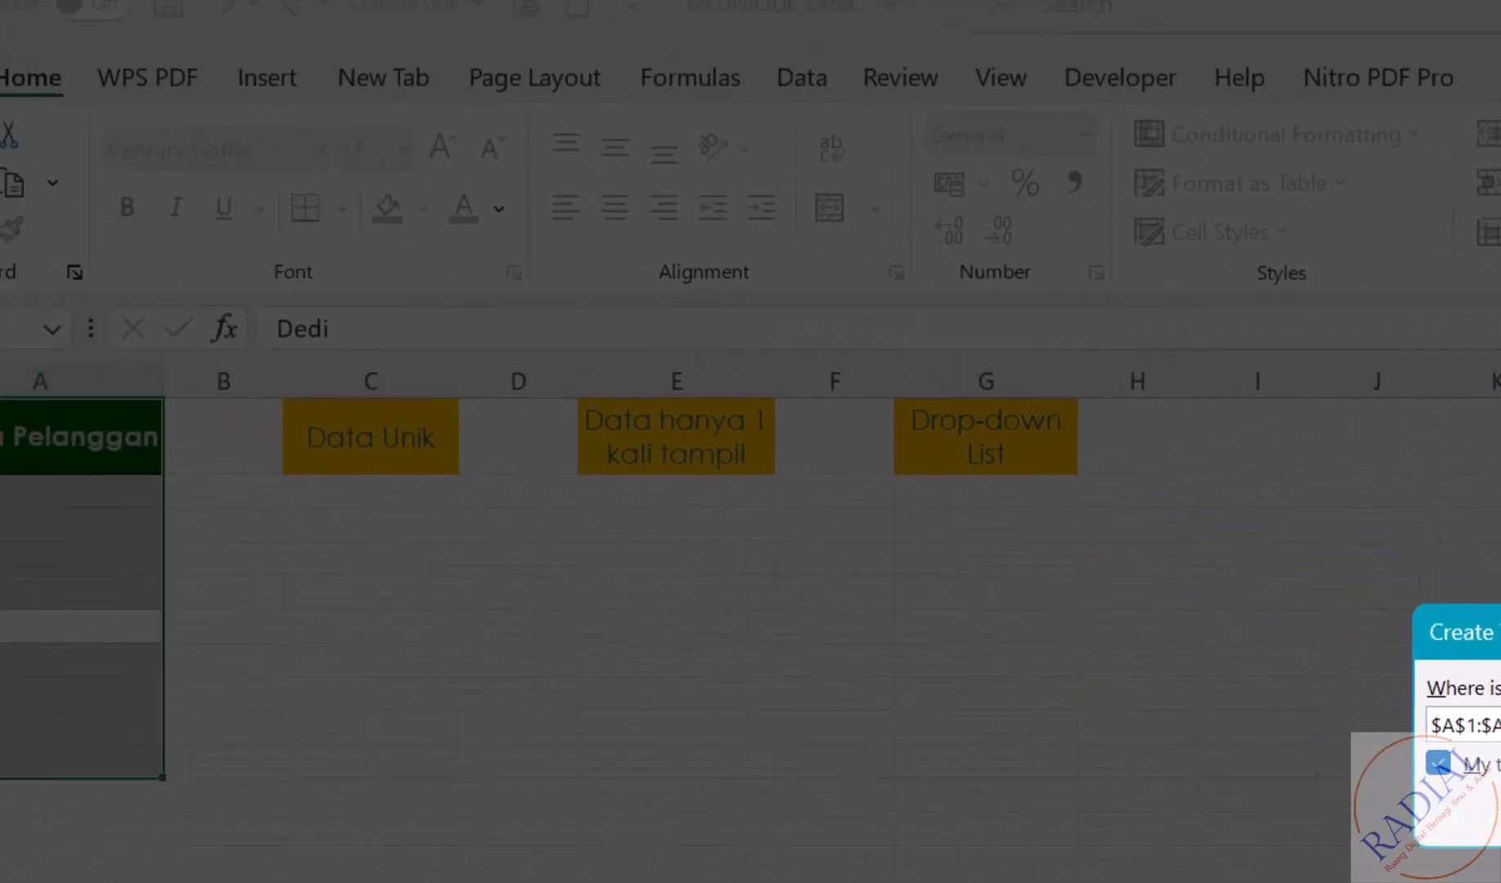
left_click(1499, 818)
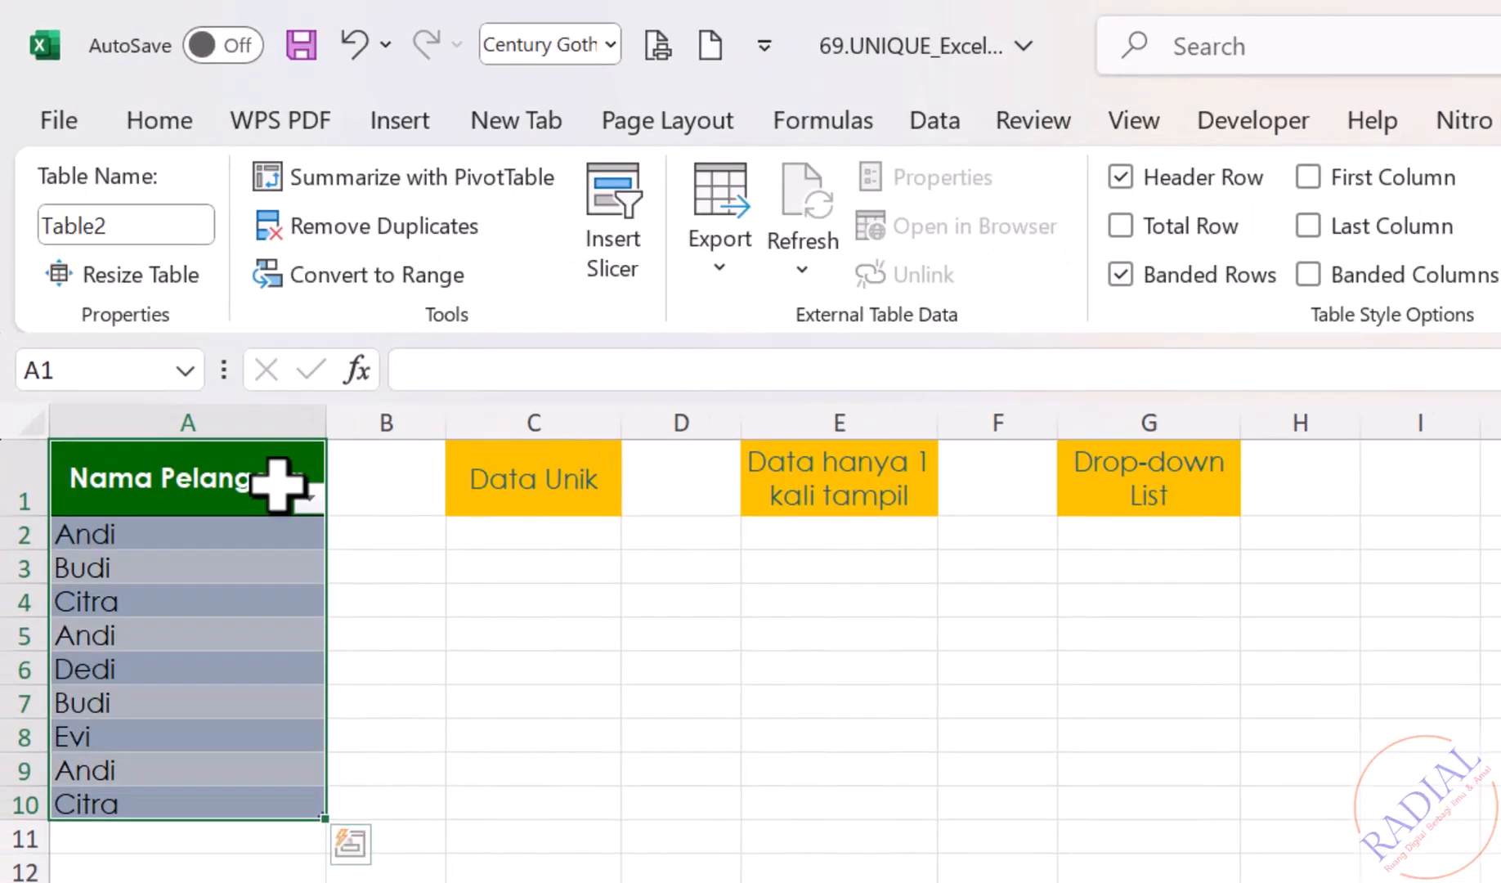
Rename the customer table as NamaPelanggan.
left_click(74, 227)
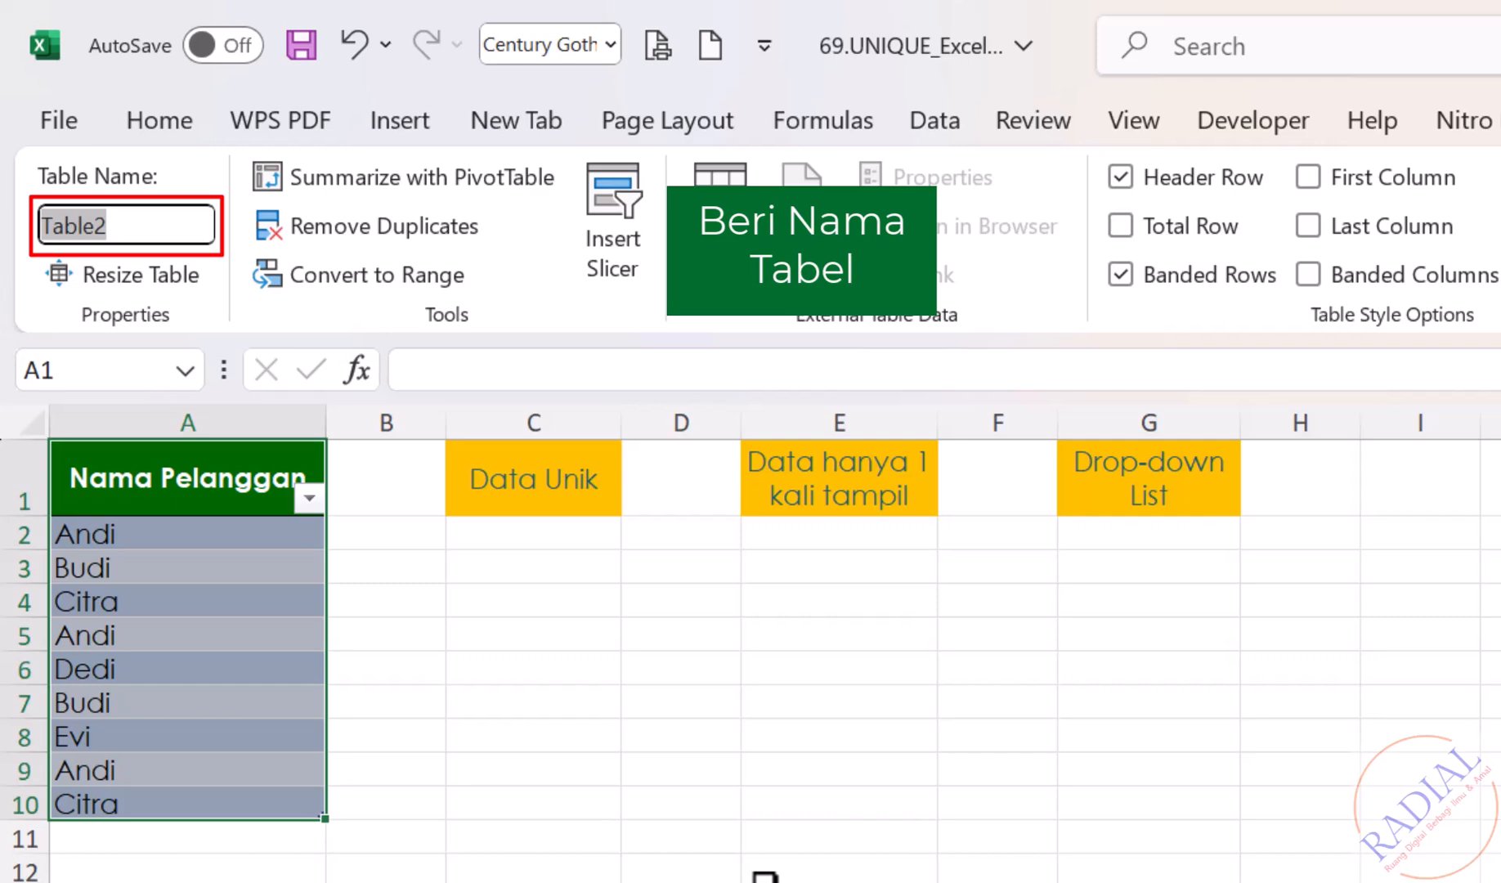
type("NamaPelangga")
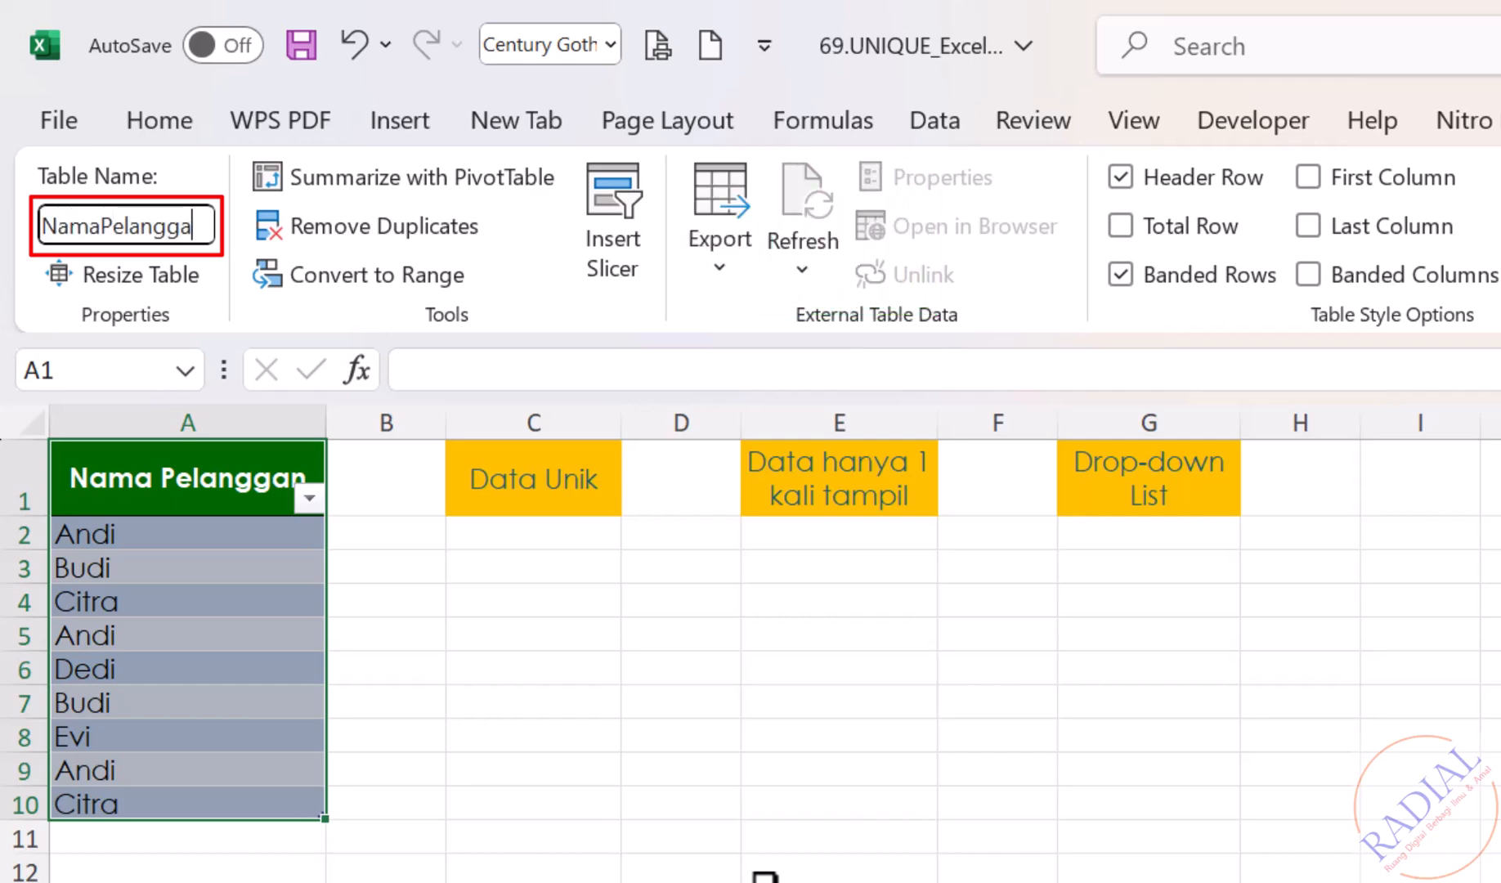
type("n")
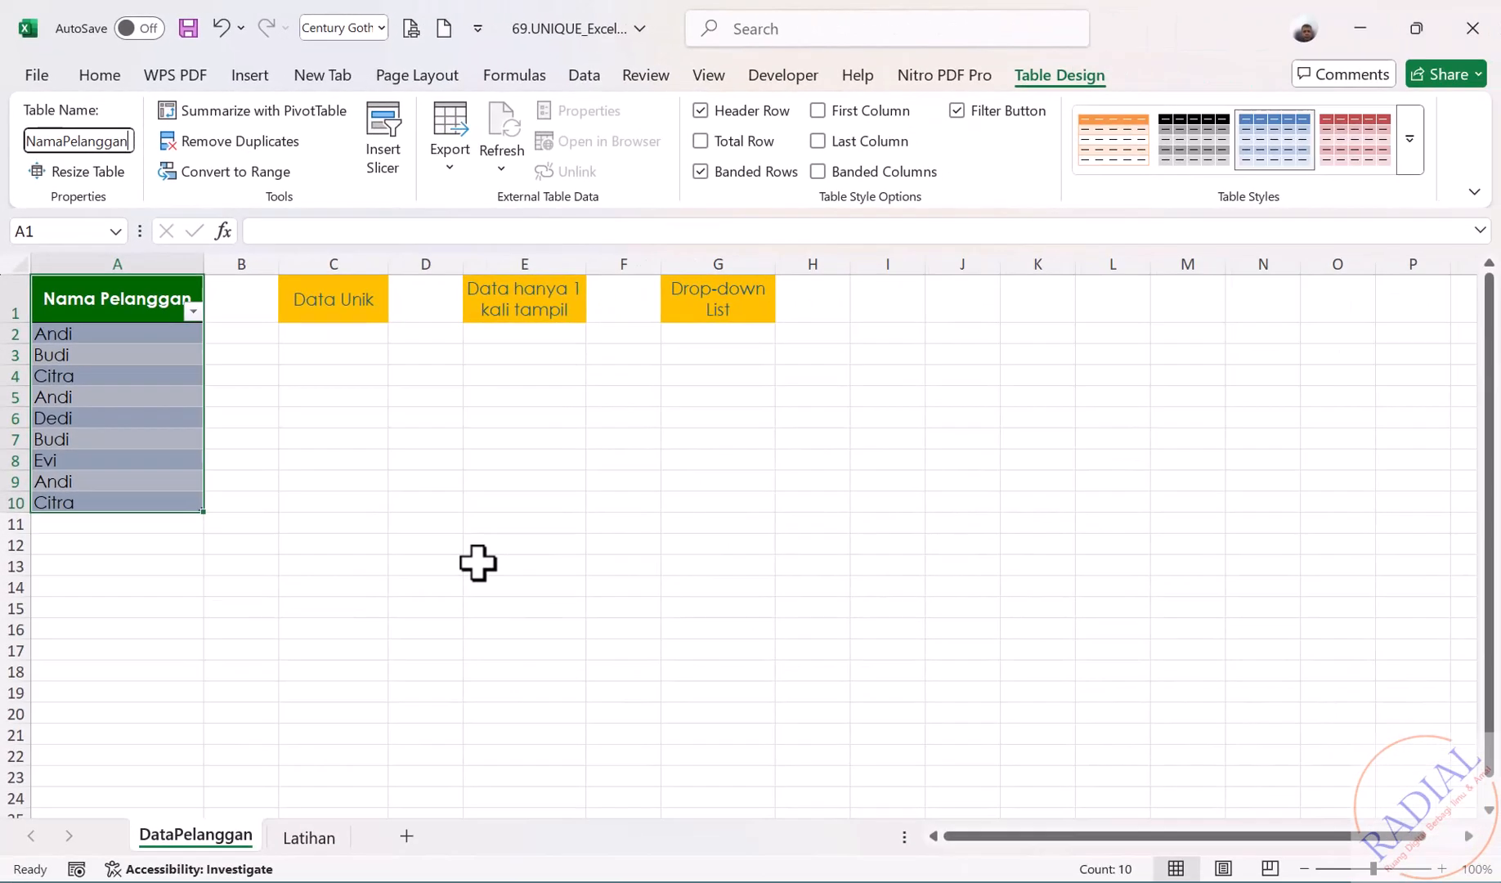
left_click(406, 571)
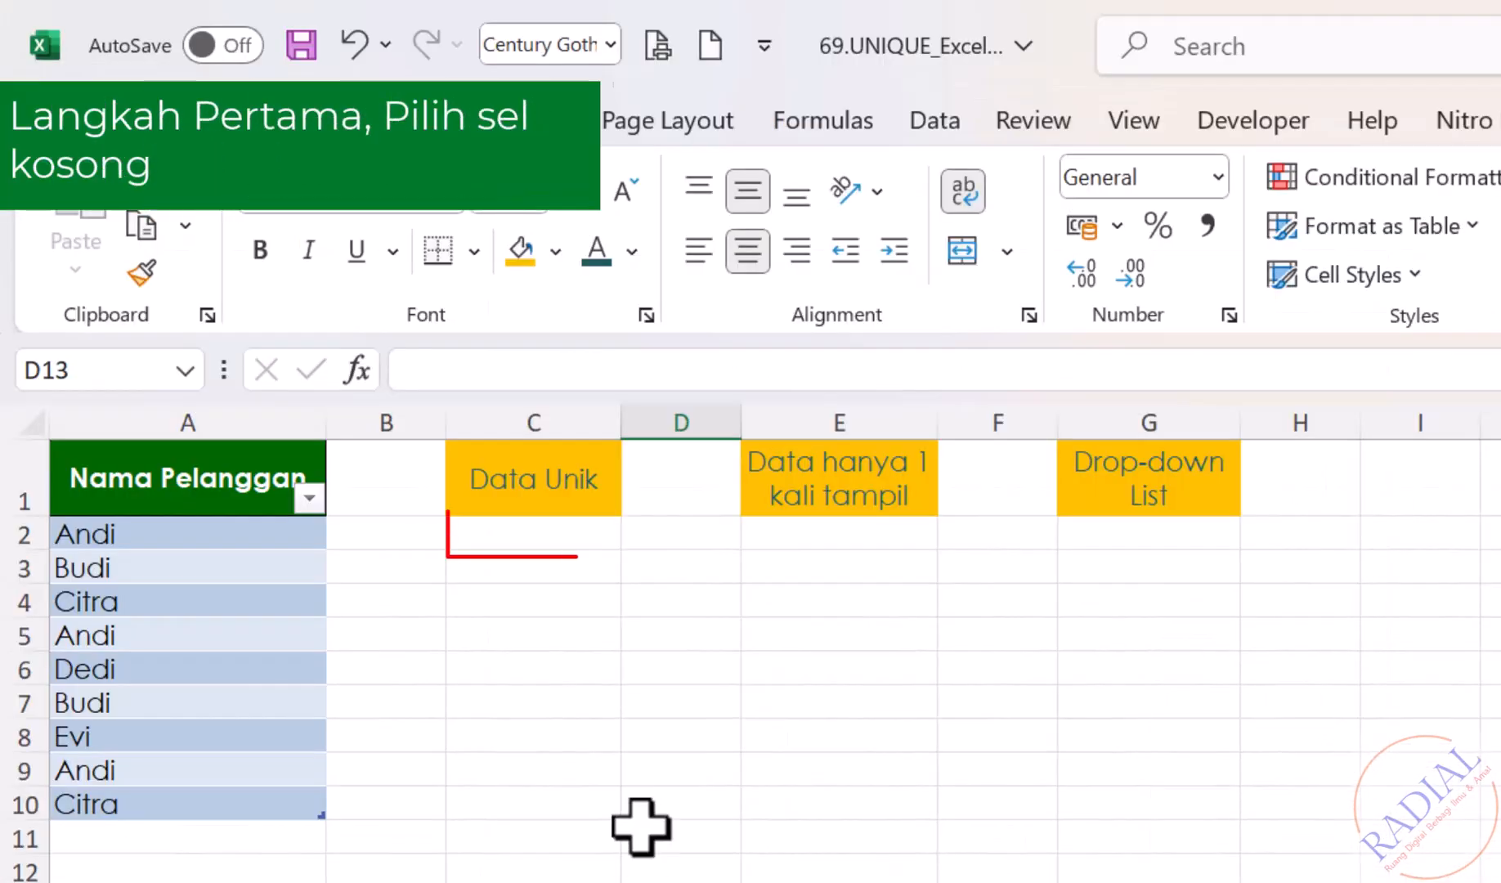
Enter =UNIQUE(NamaPelanggan[Nama Pelanggan]) in cell C2 under Data Unik, using A2:A10 as the array.
left_click(537, 533)
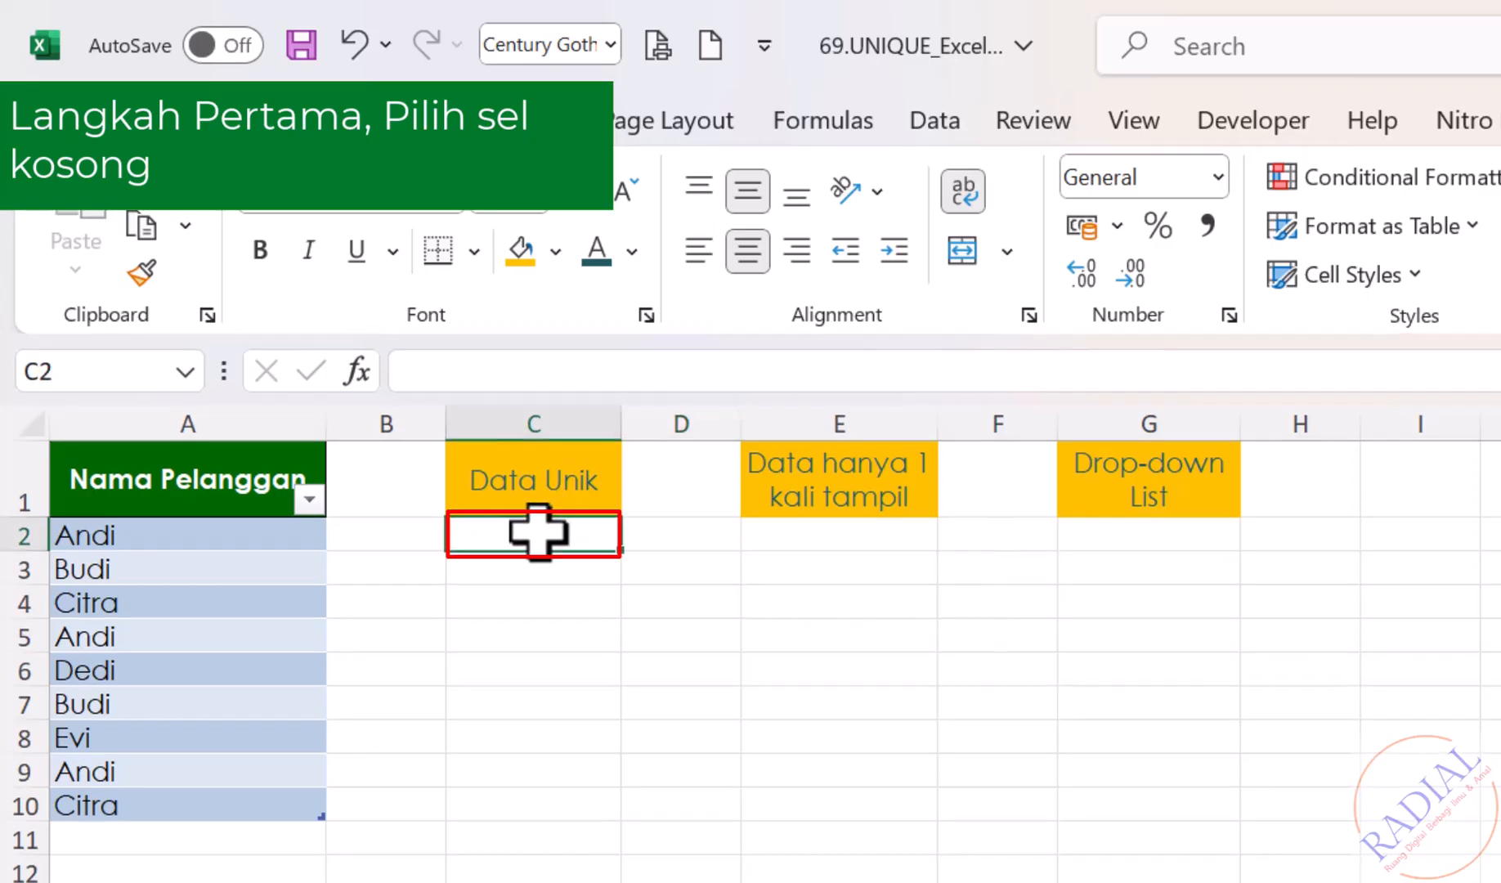
type("=")
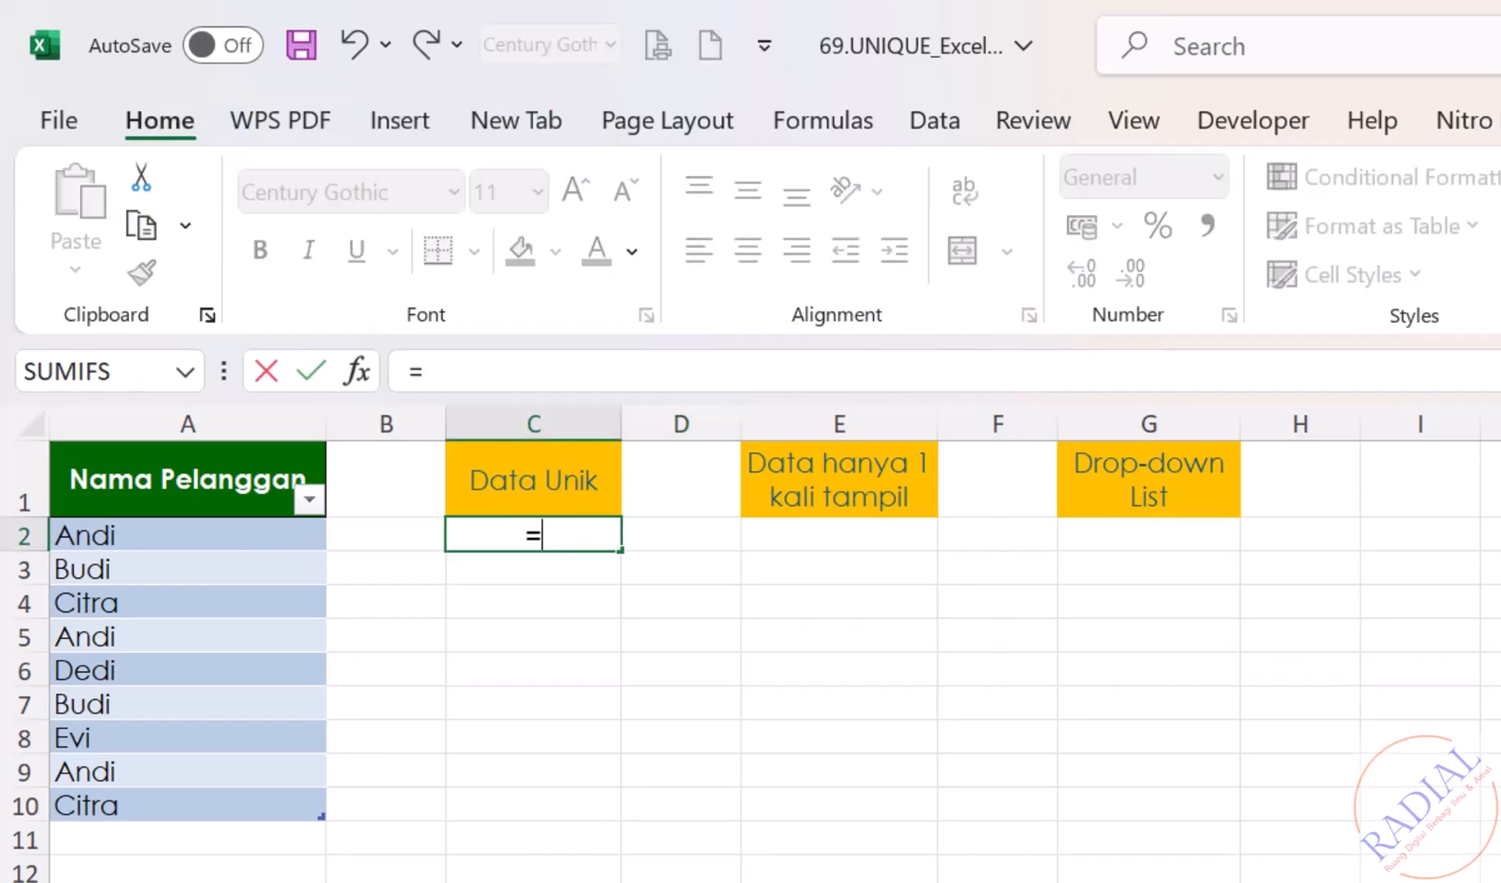
type("I")
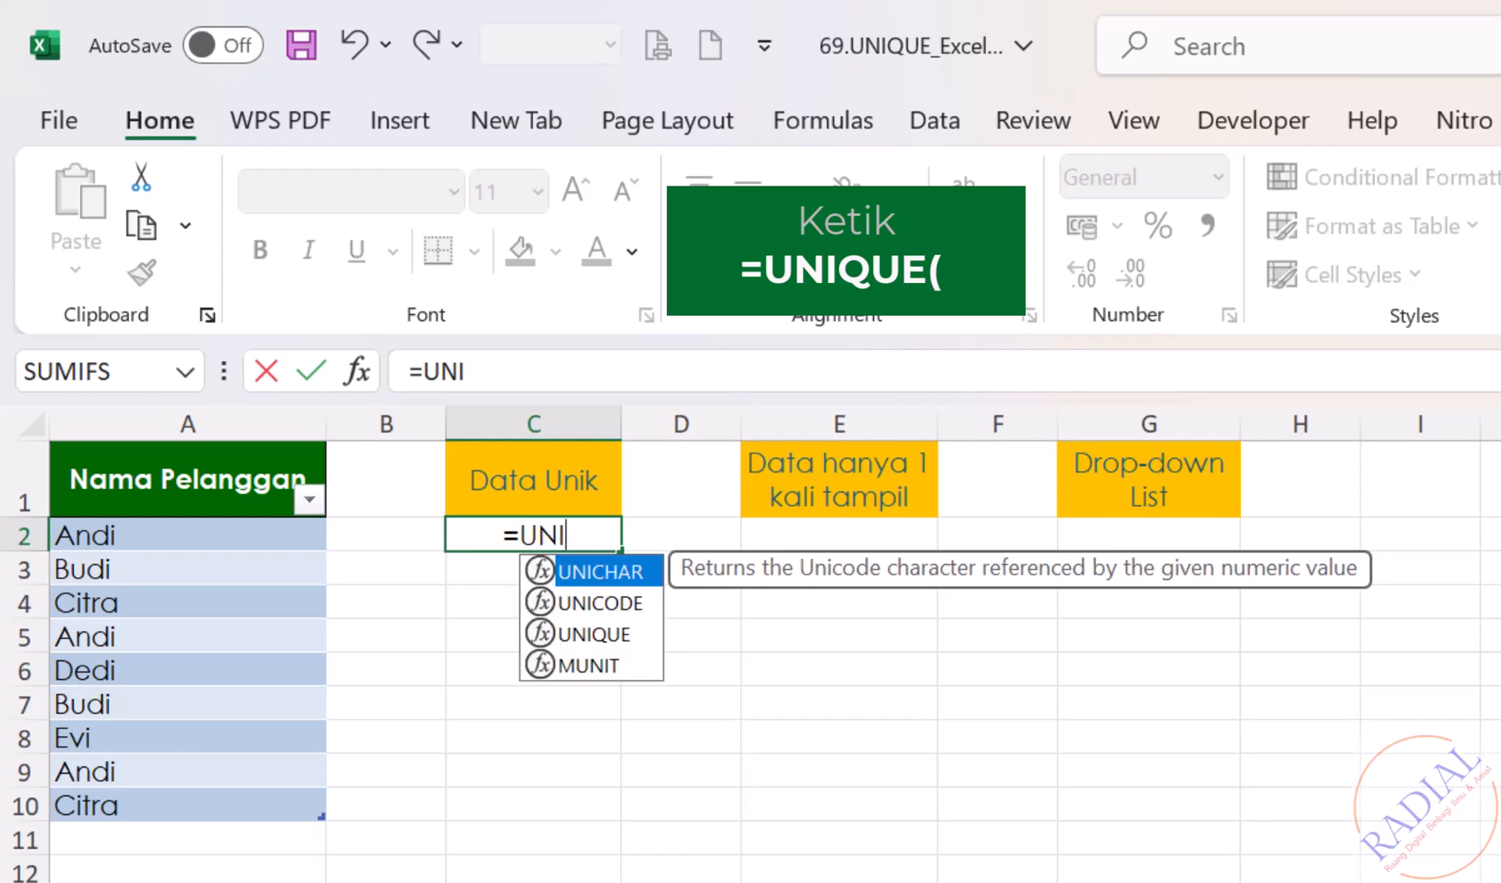
type("QUE")
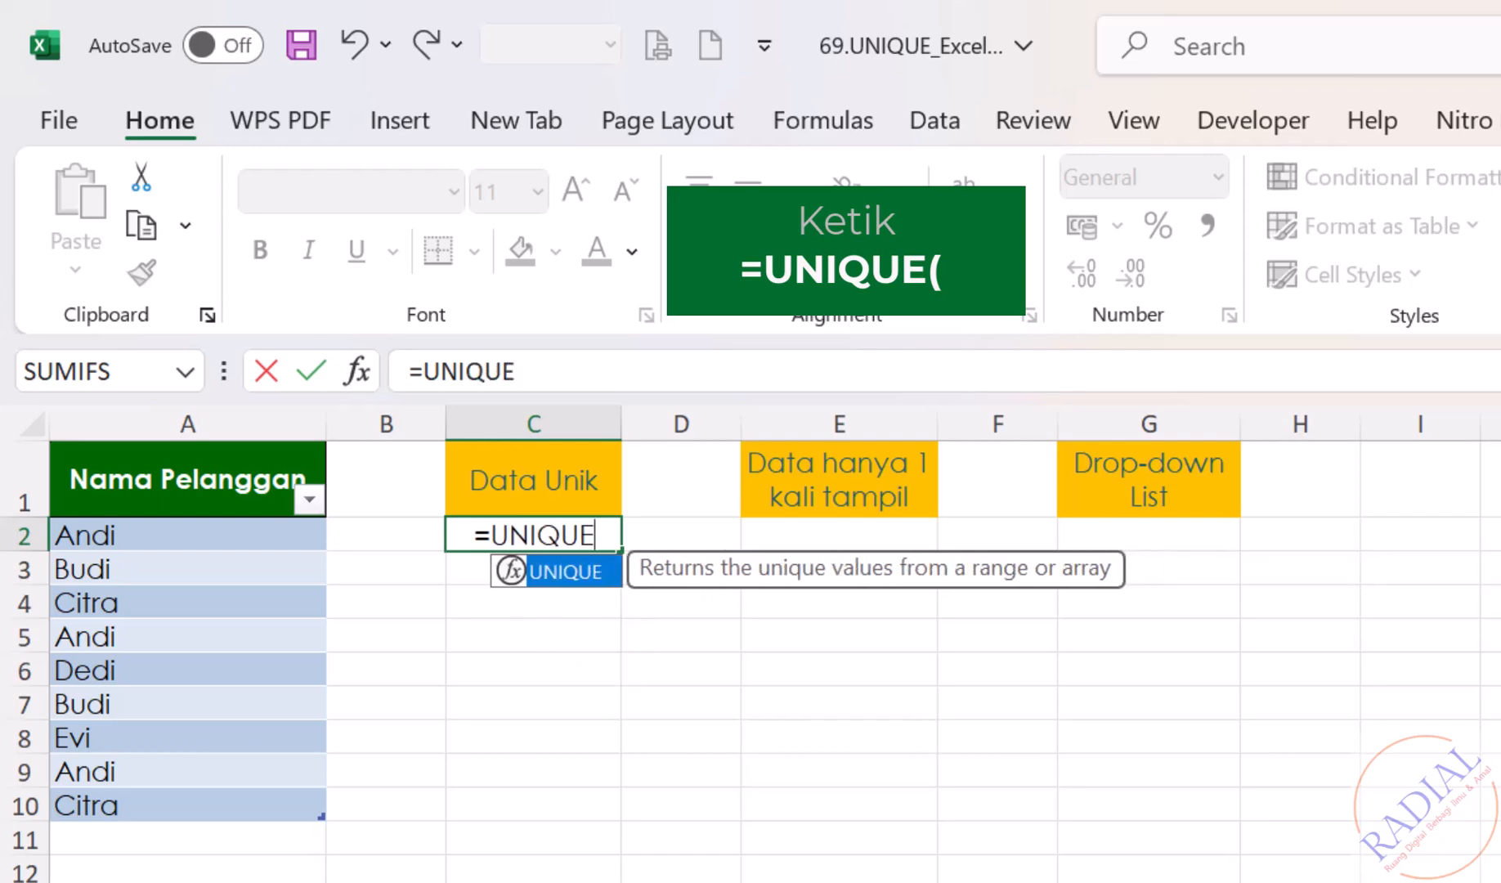
type("(")
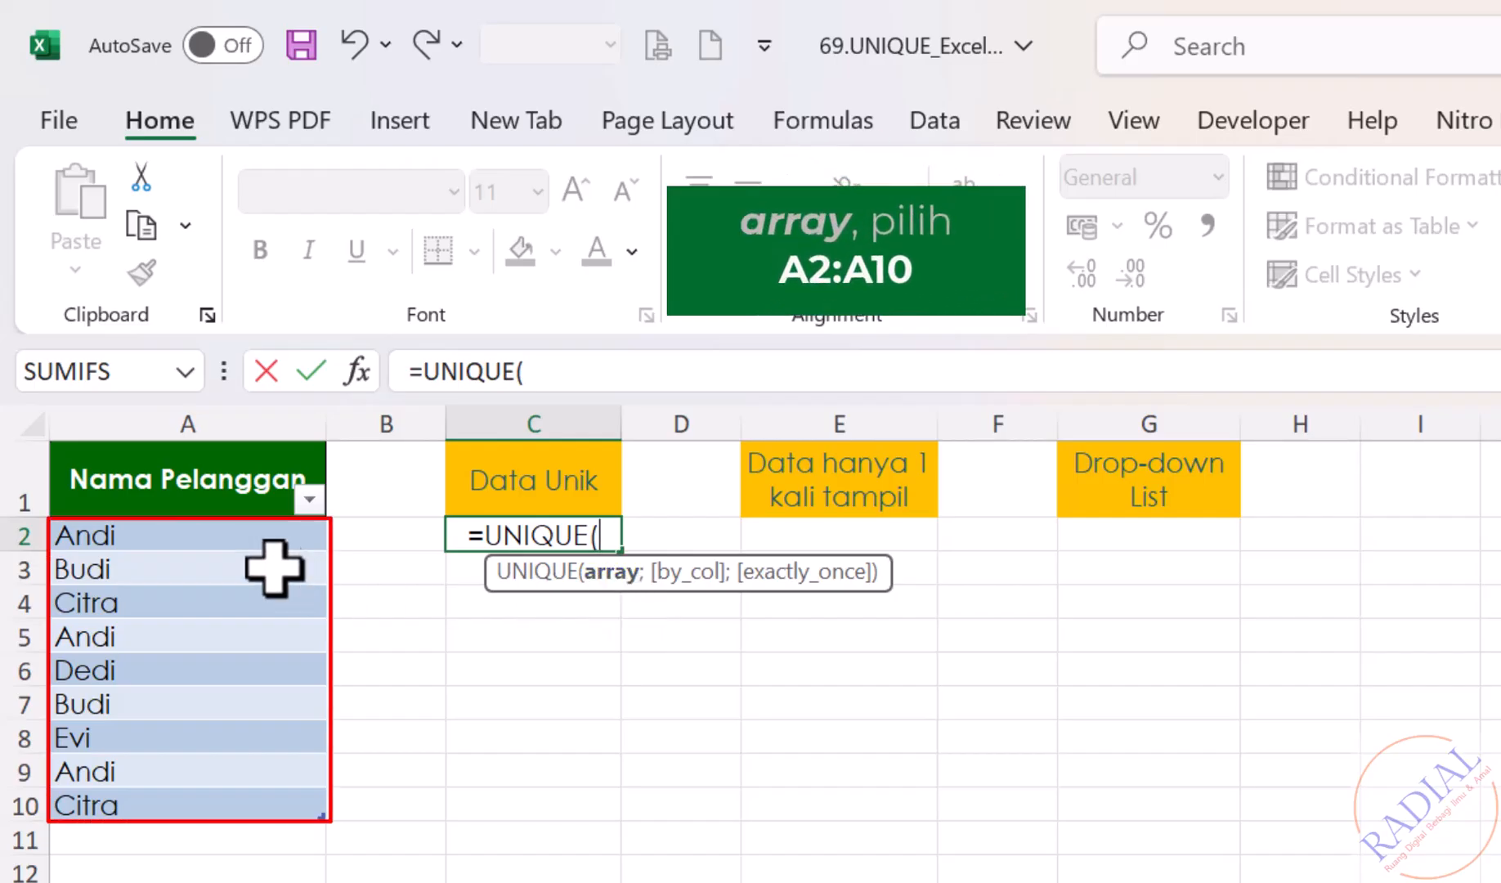
left_click_drag(218, 535, 169, 814)
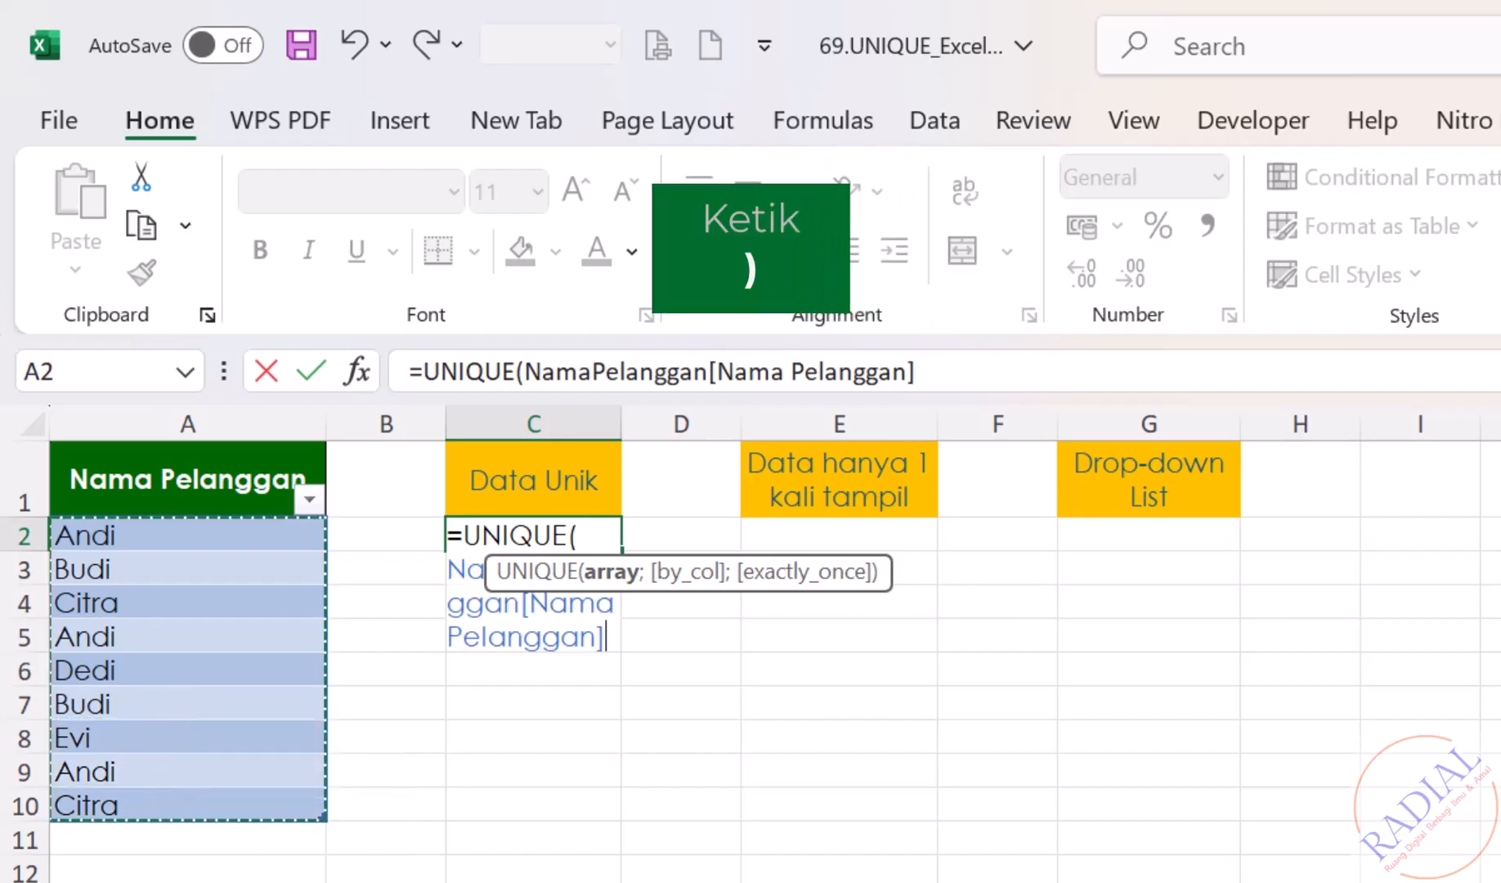
type(")")
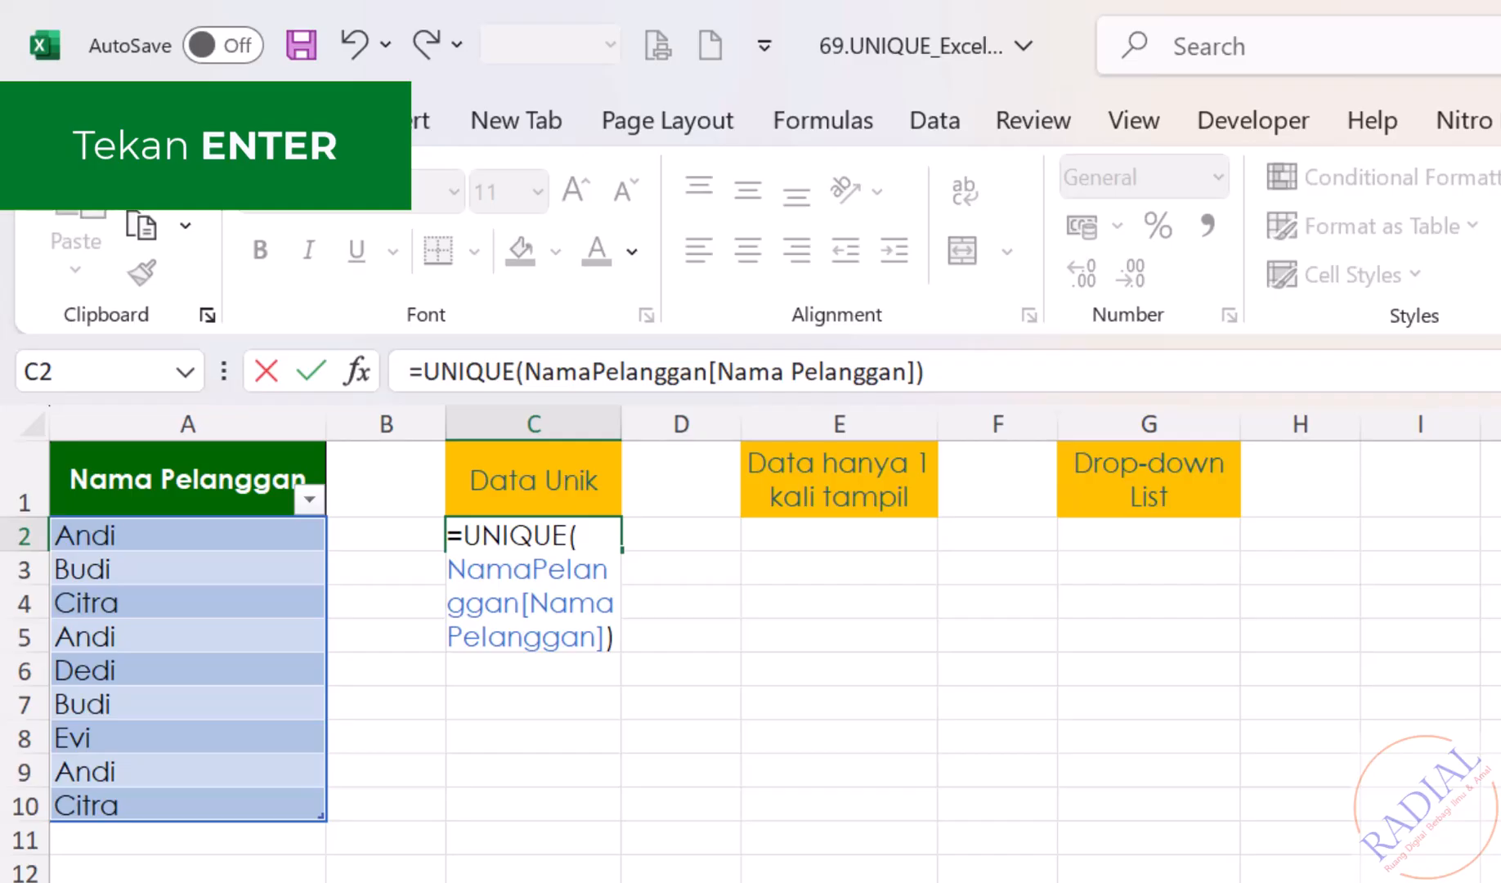
key("Return")
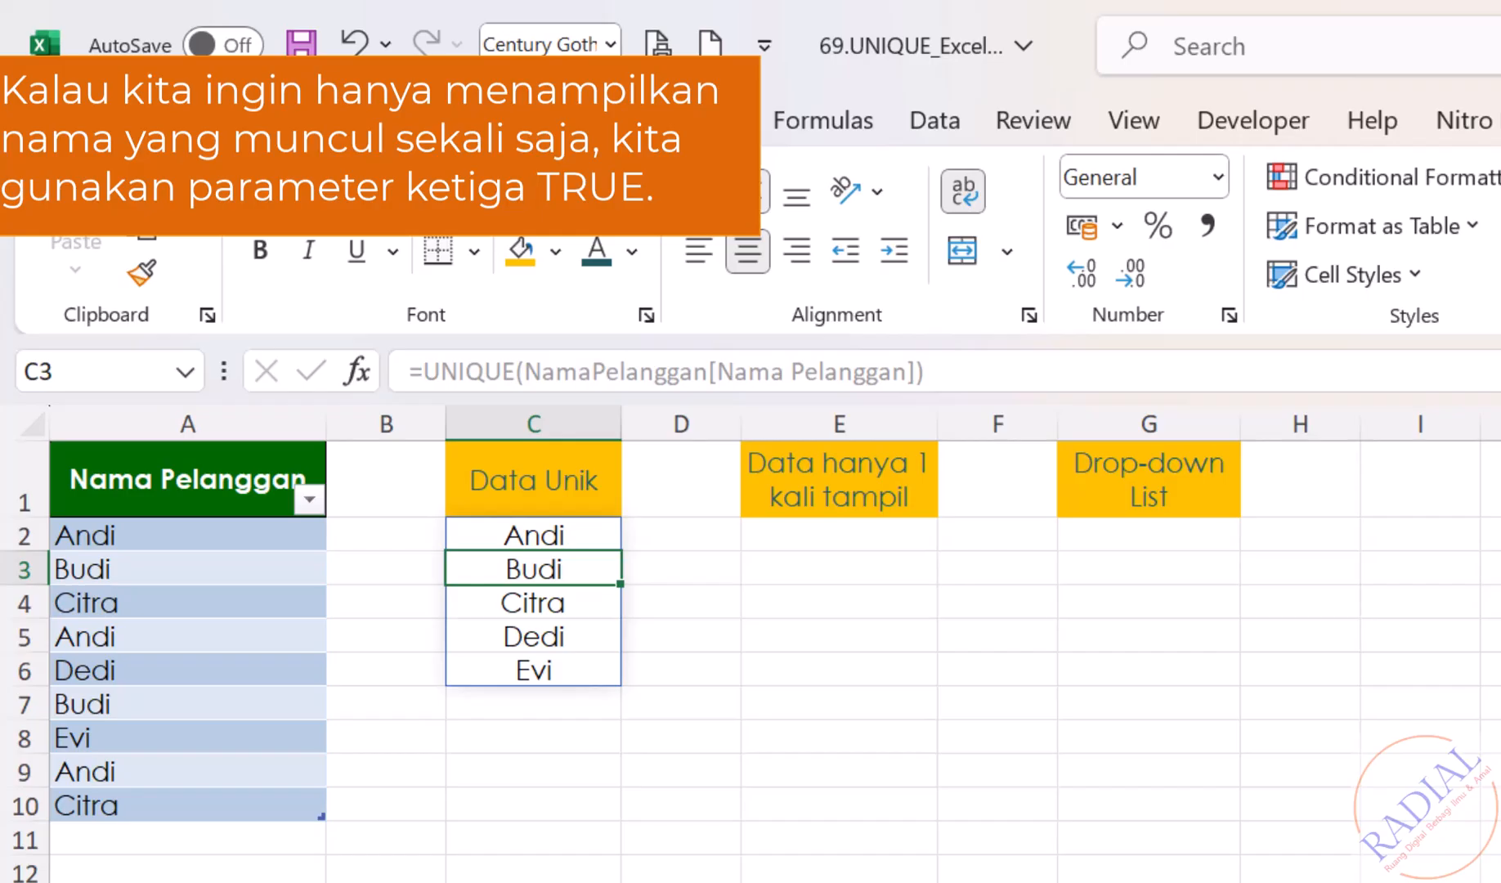
Enter =UNIQUE(NamaPelanggan[Nama Pelanggan];;TRUE) in cell E2 to list the names that occur exactly once.
left_click(832, 547)
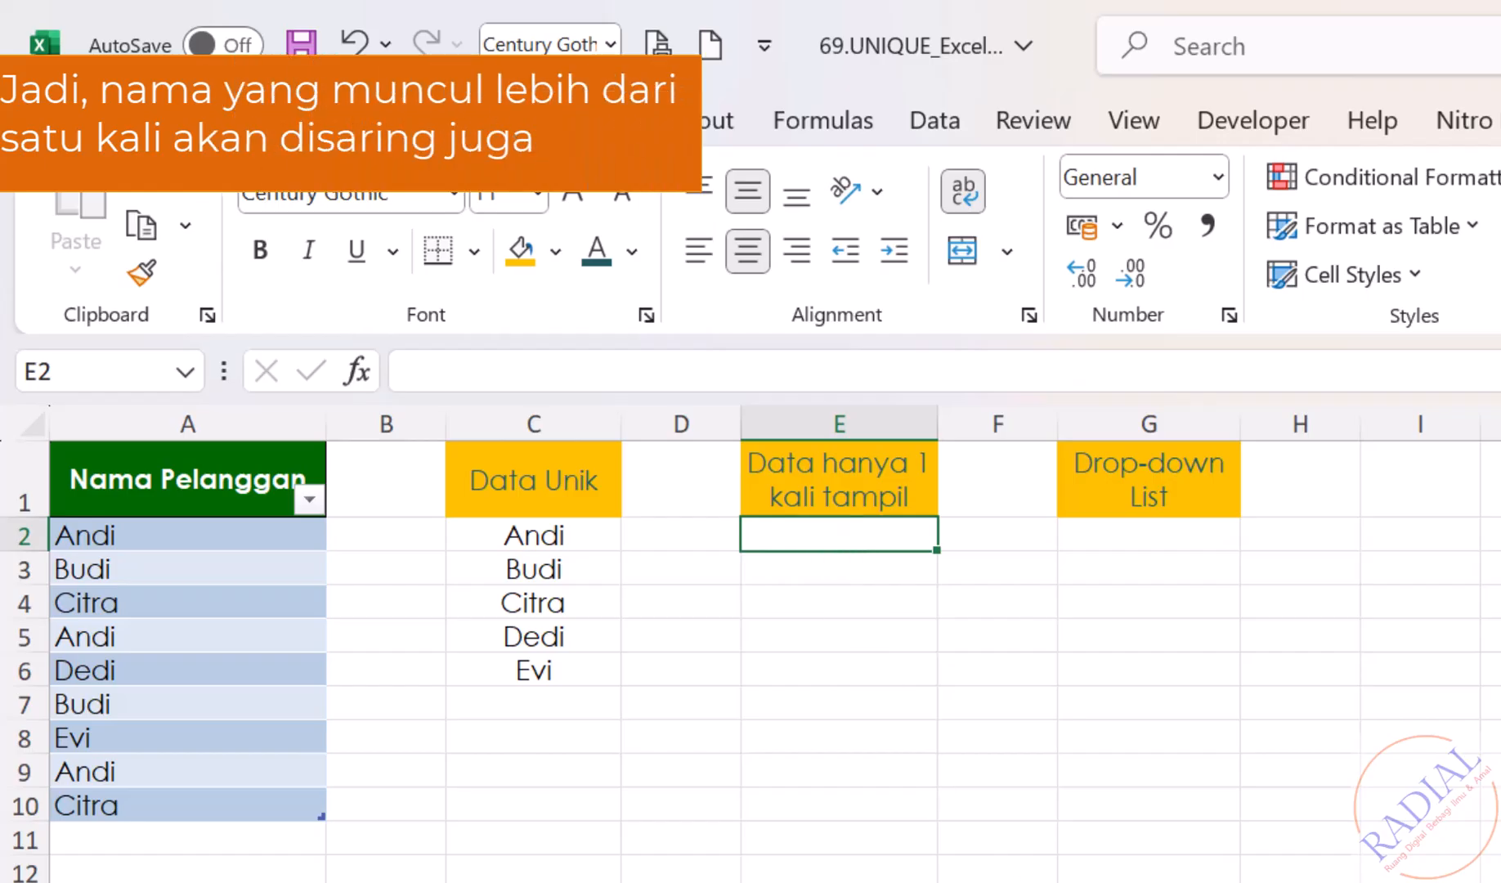
type("=")
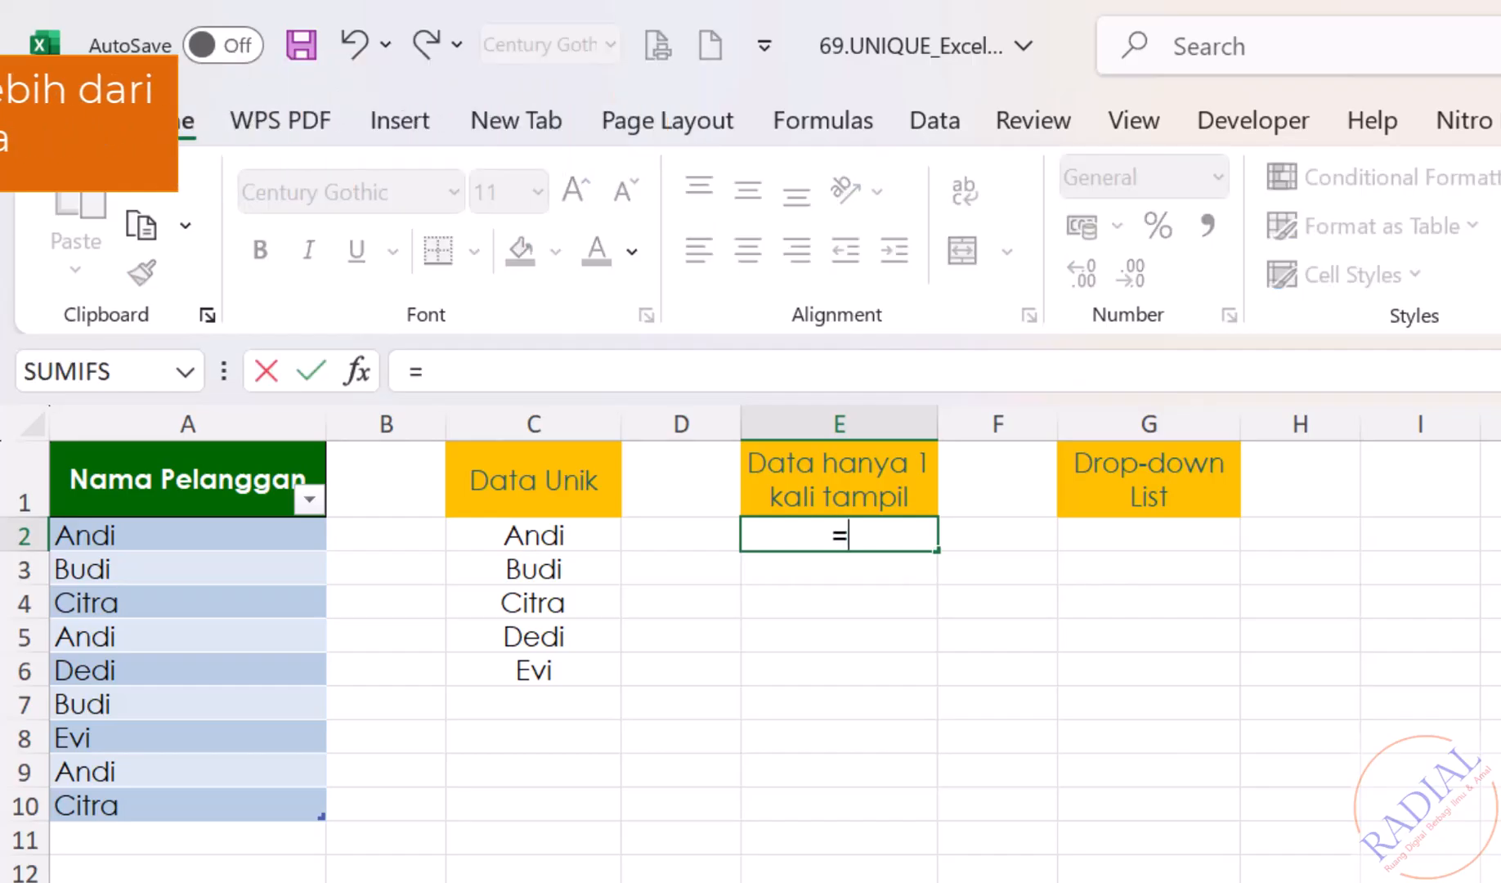
type("UNI")
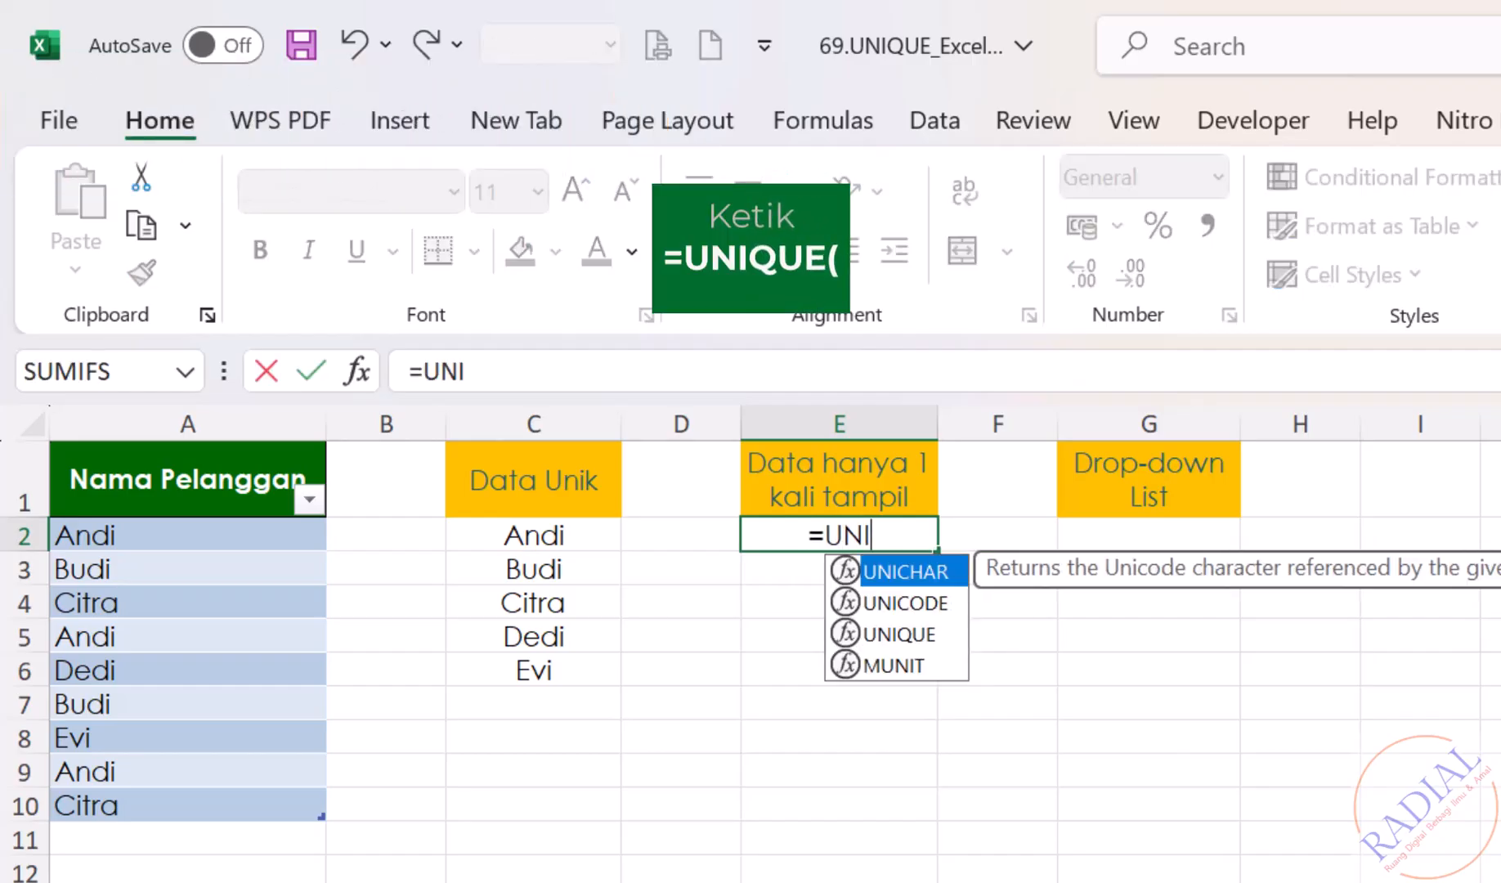
type("QUE(")
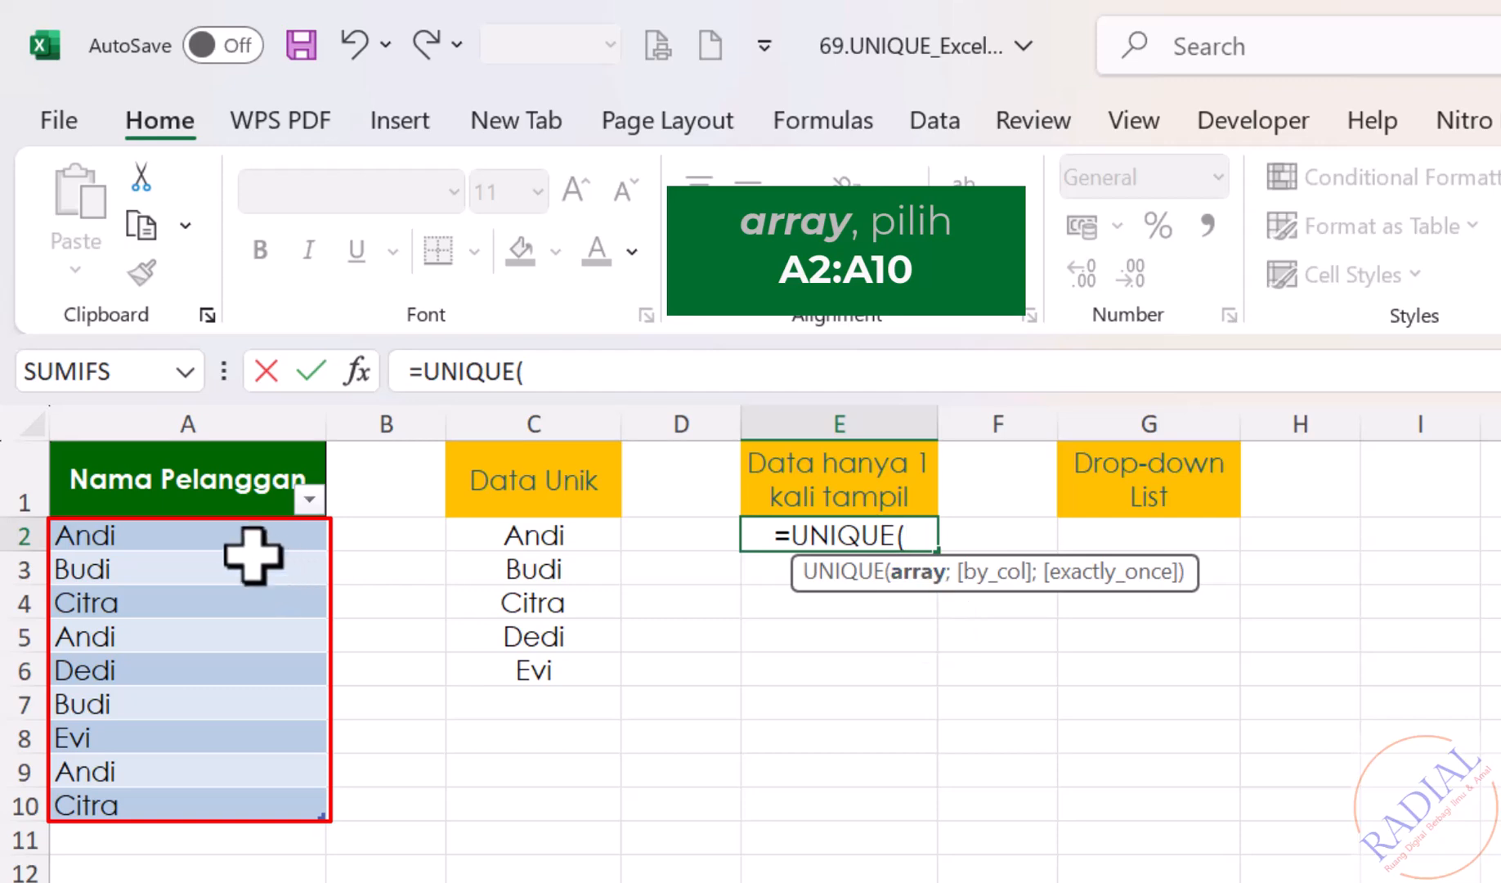
left_click_drag(245, 536, 211, 805)
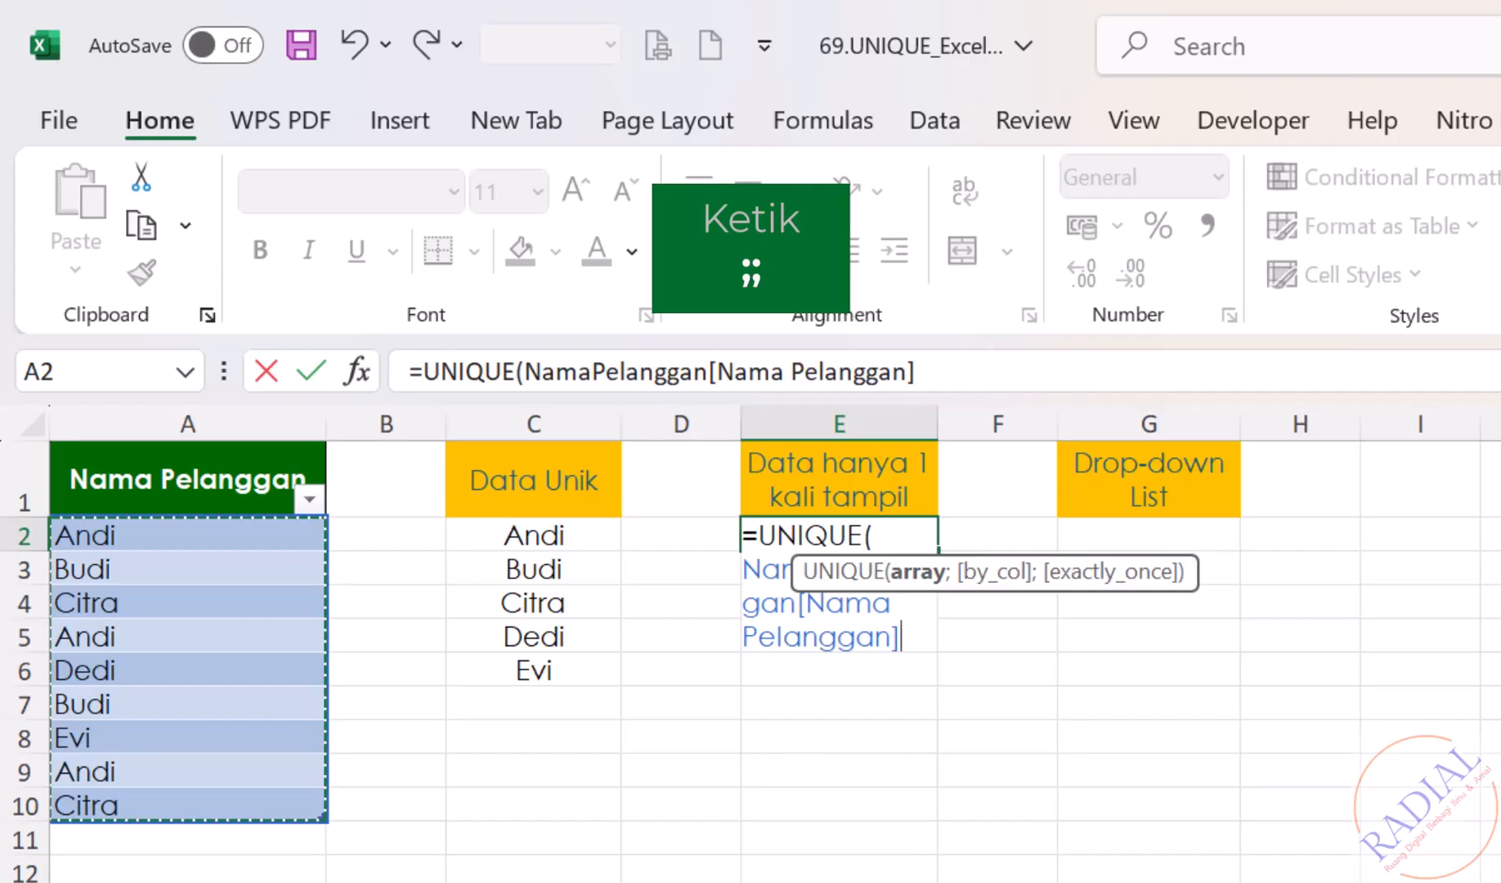
type(";;")
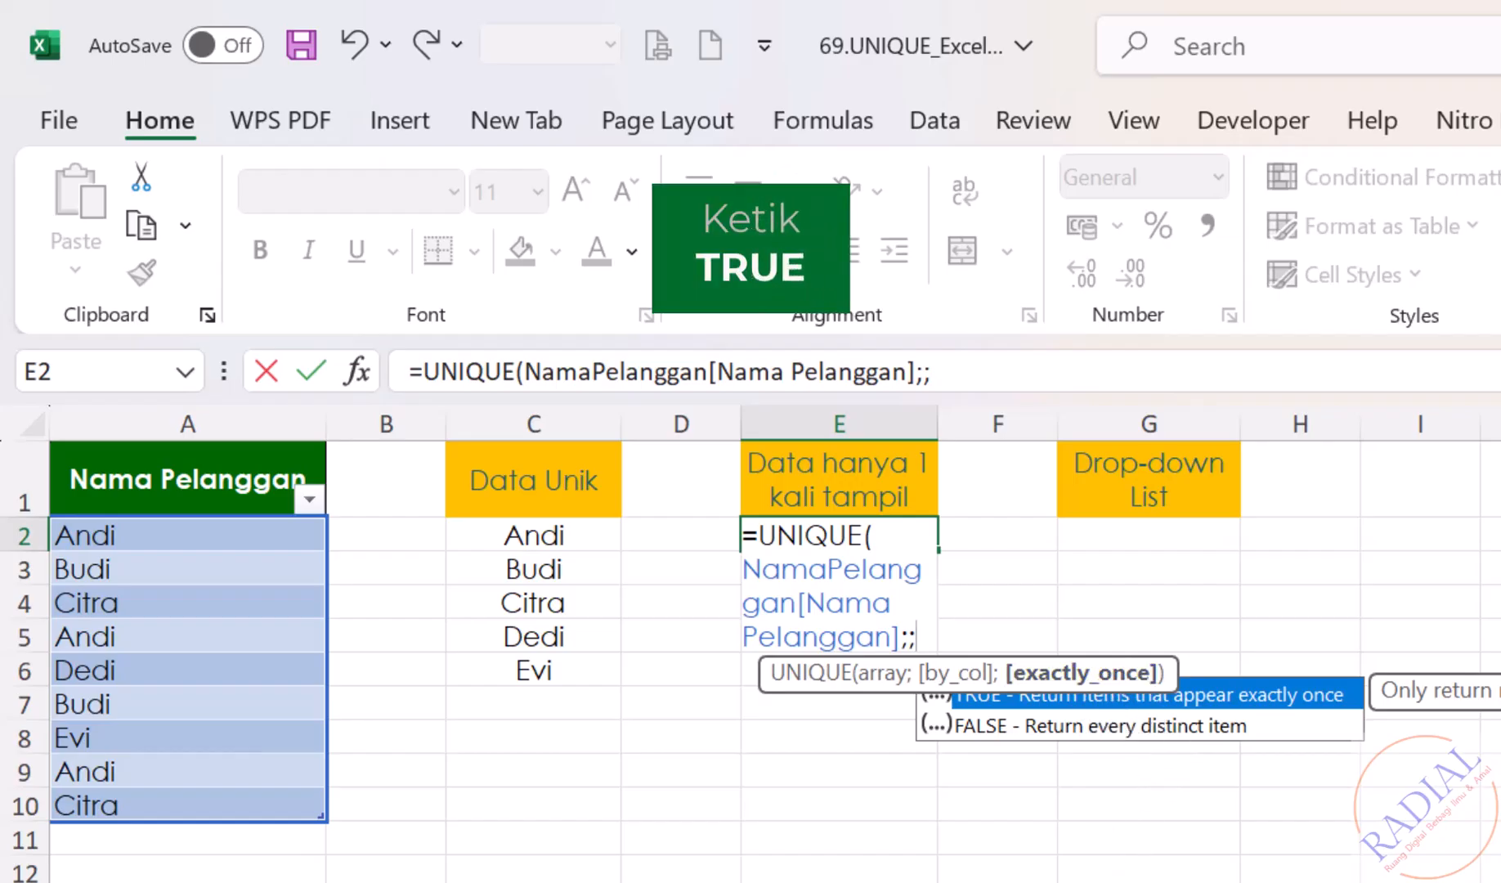
type("T")
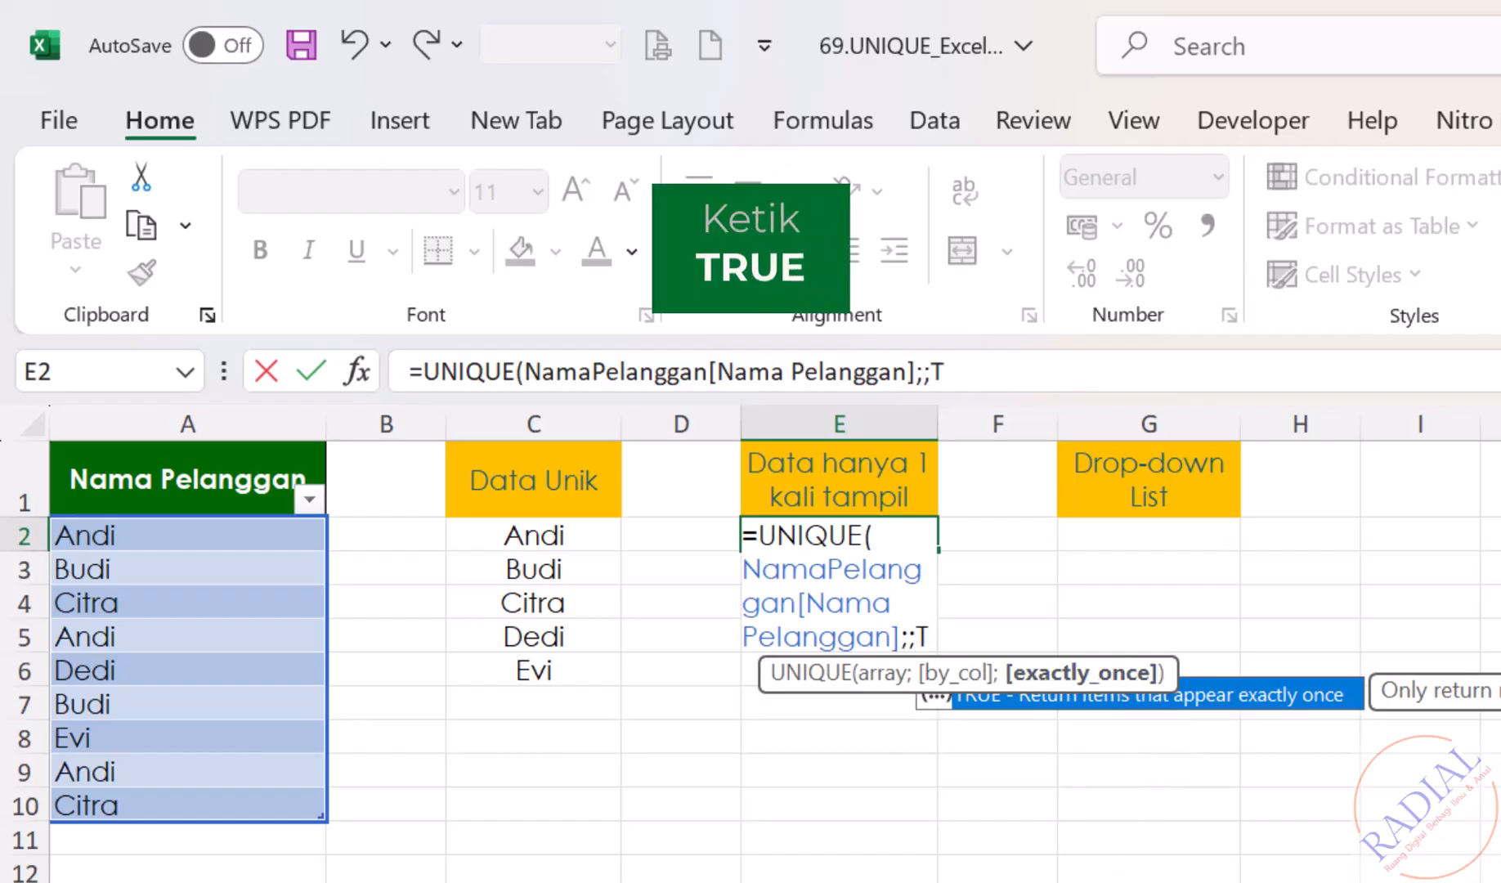
type("RUE")
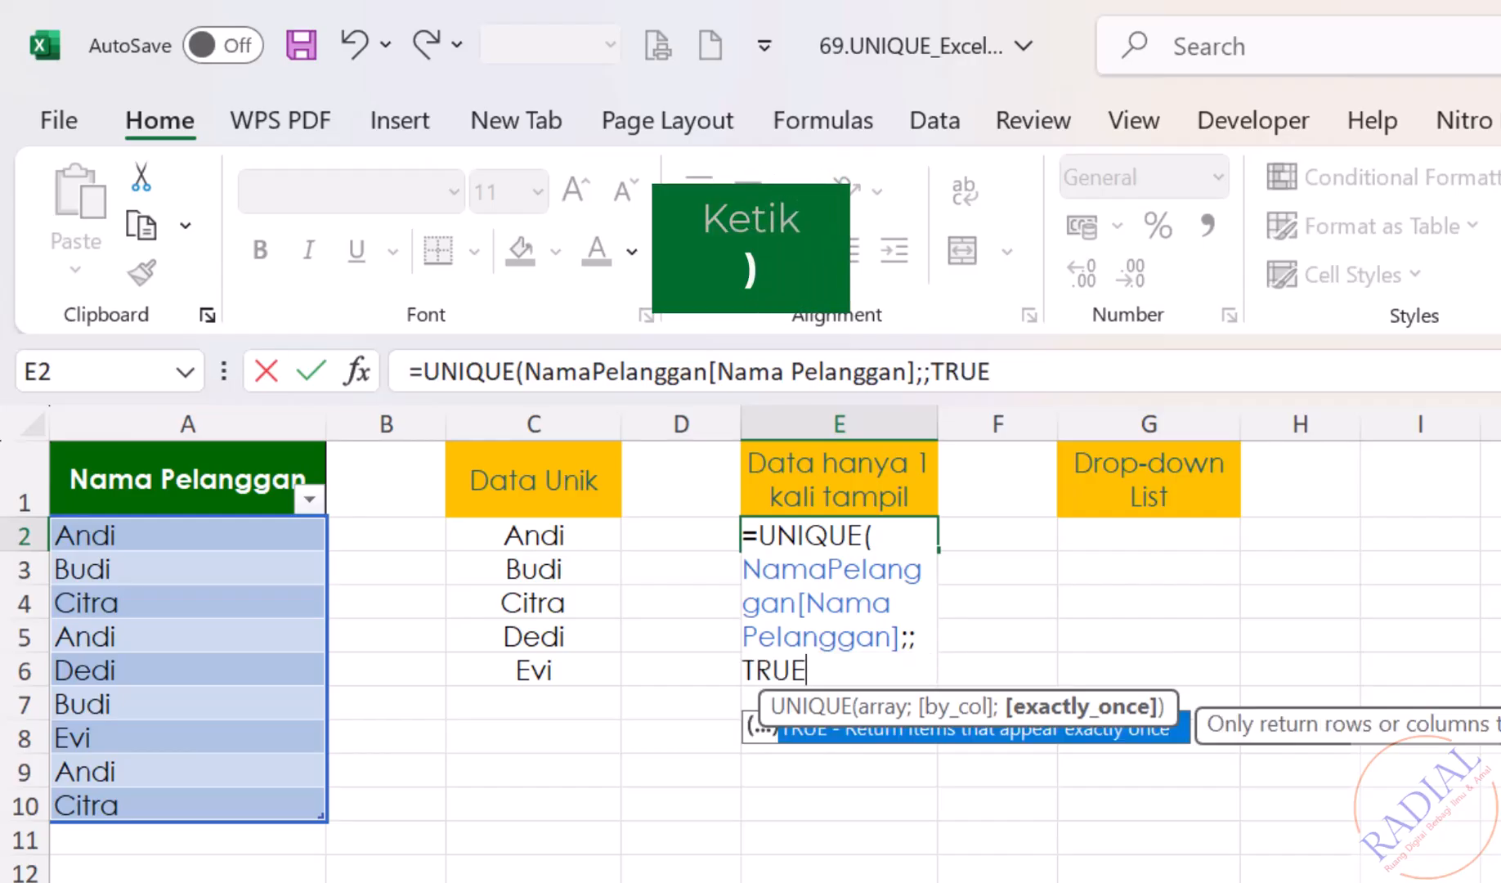
type(")")
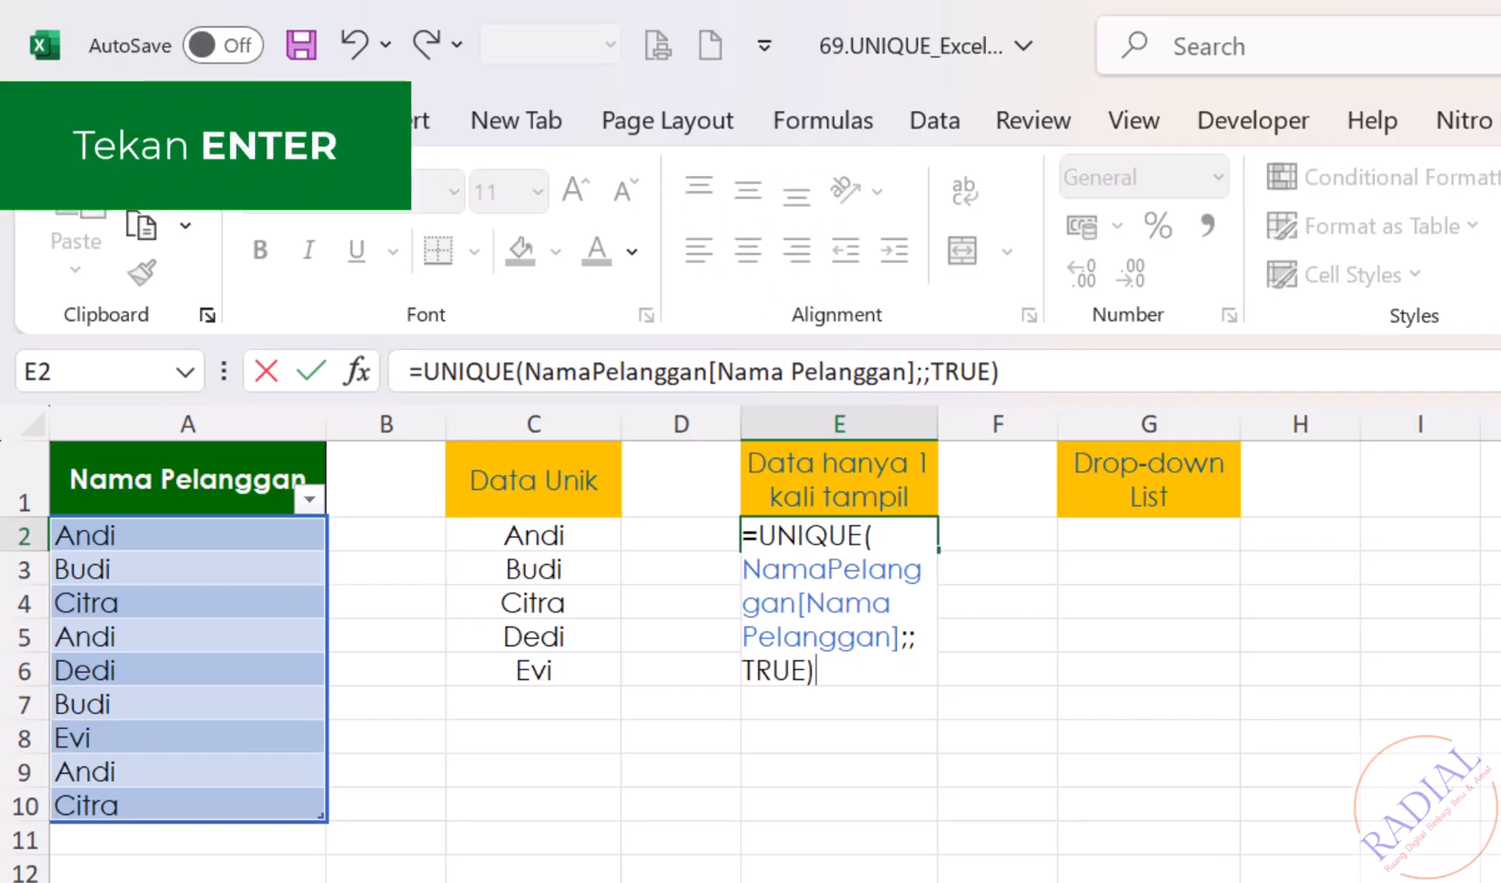
key("Return")
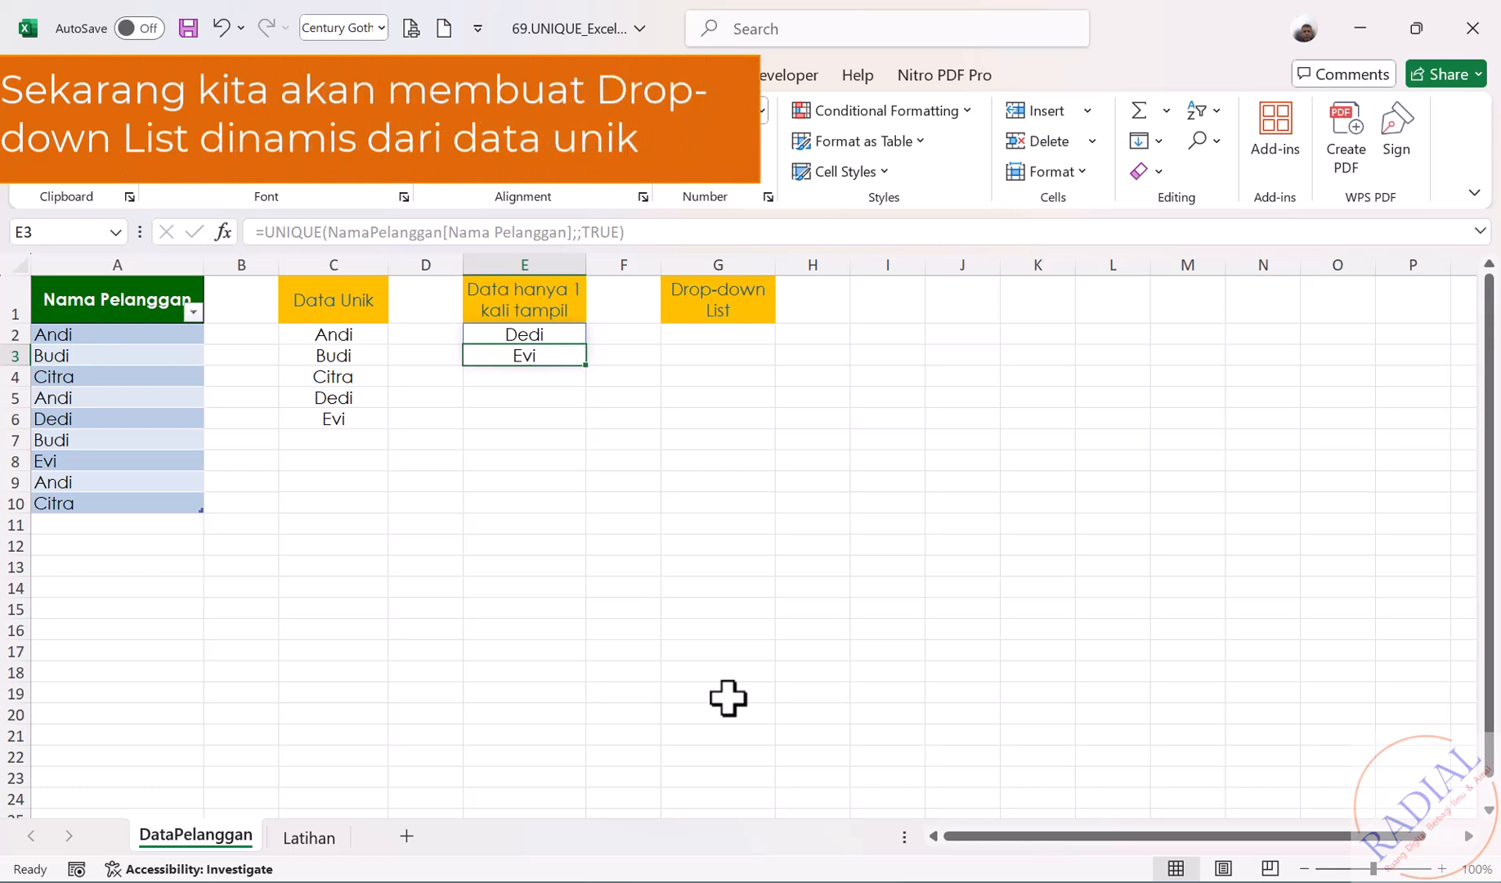
Set the data validation of cell G2, below the Drop-down List header, to allow a List.
left_click(732, 329)
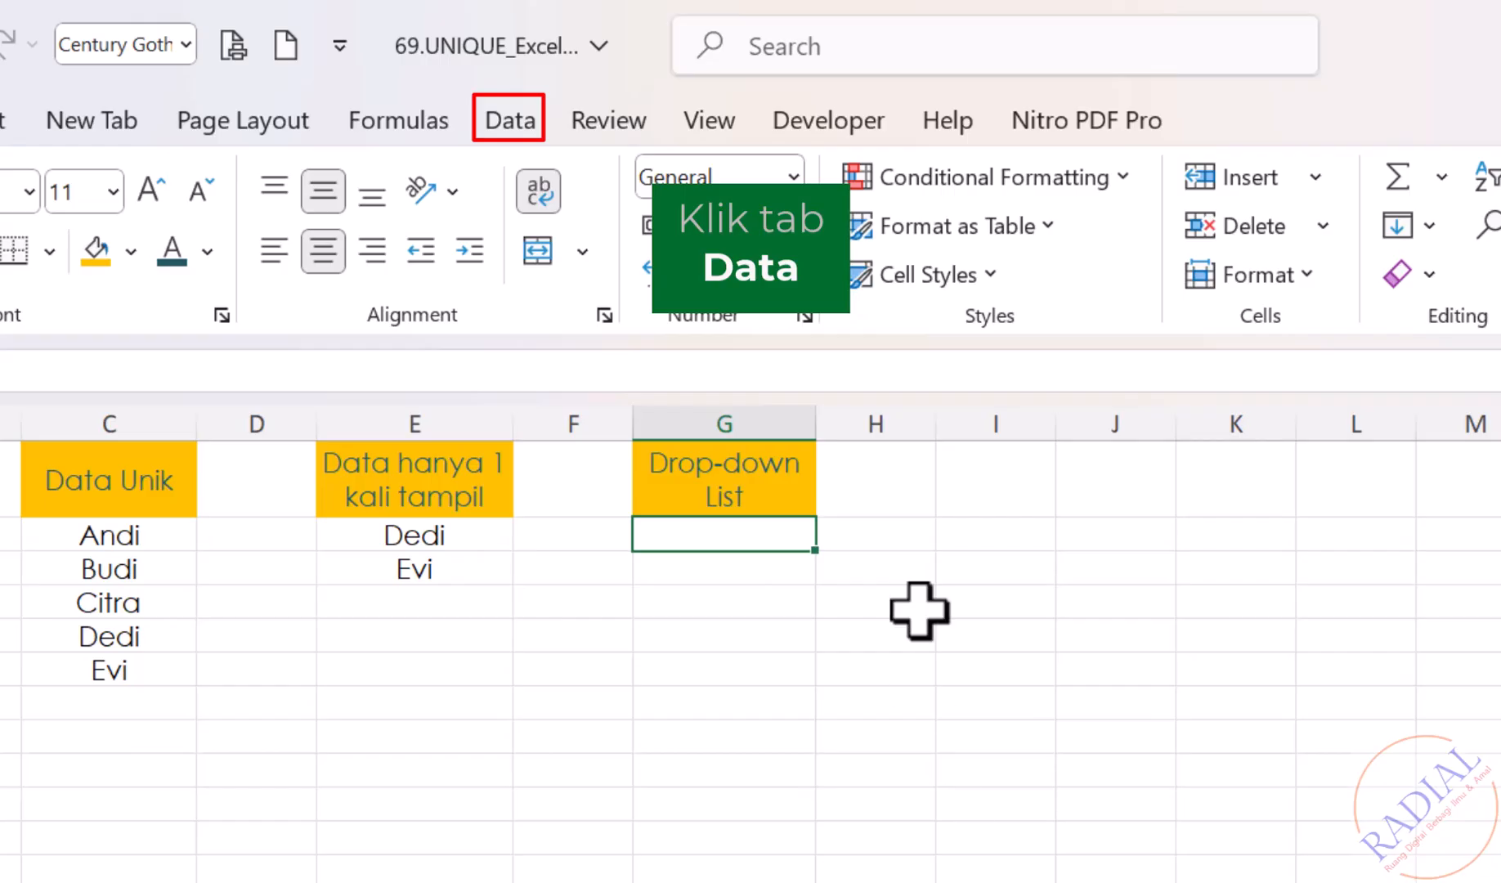
left_click(513, 123)
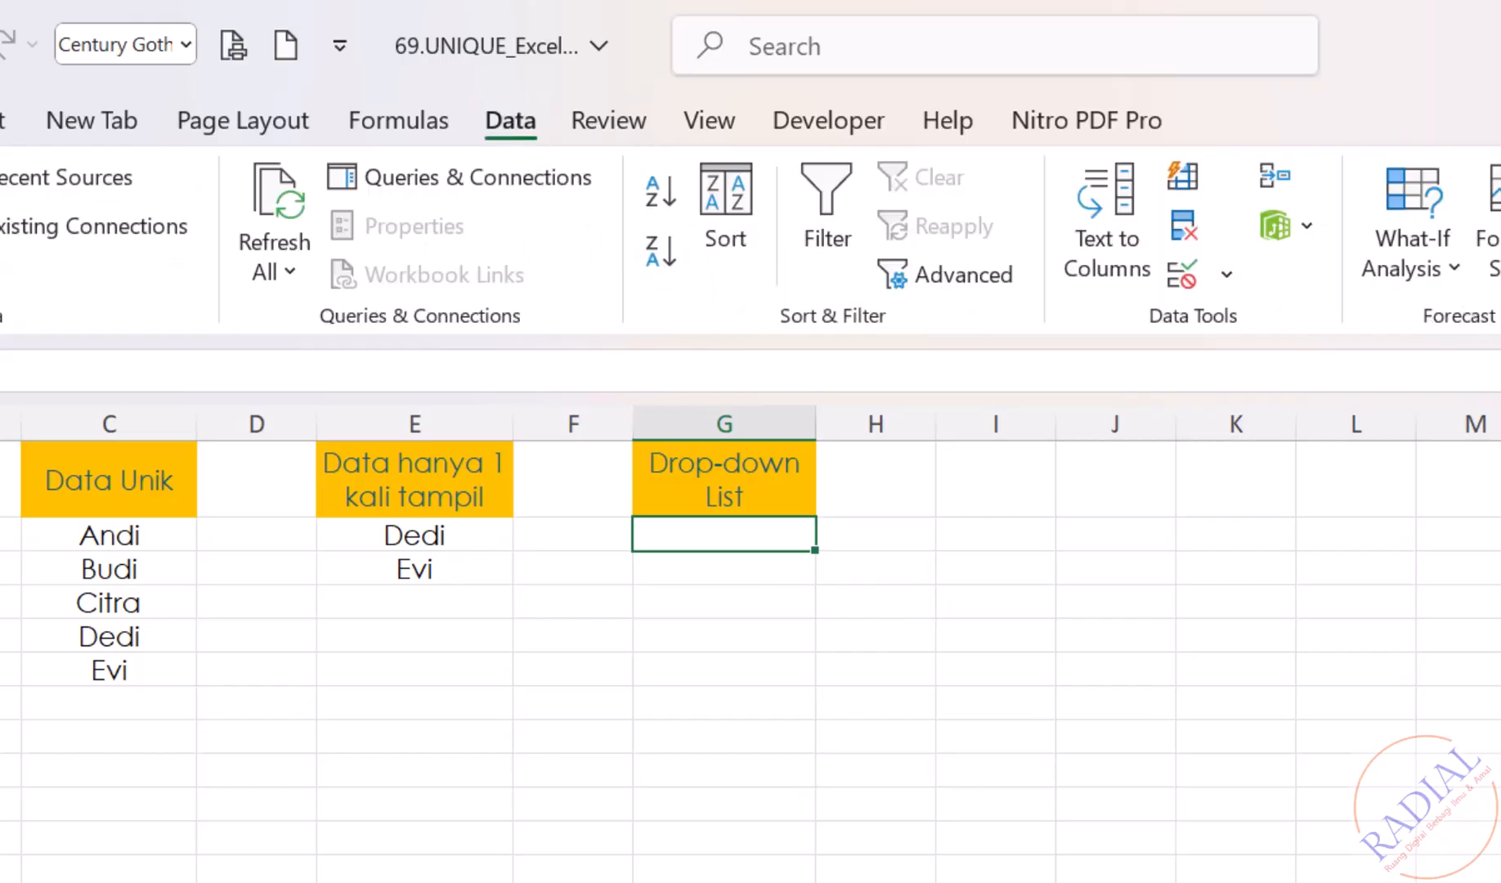
left_click(1192, 276)
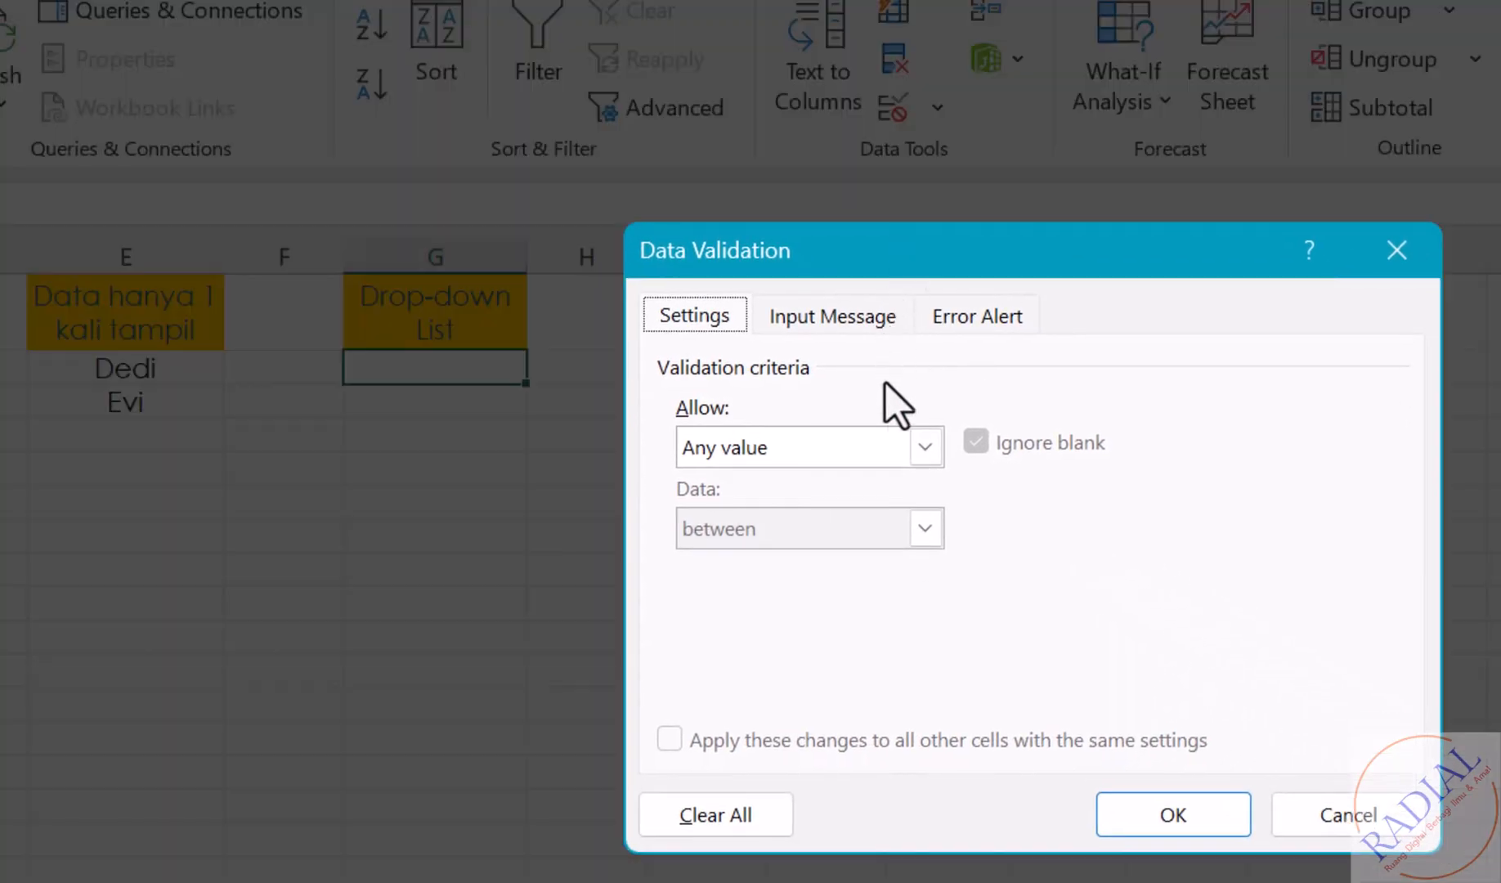
left_click(922, 448)
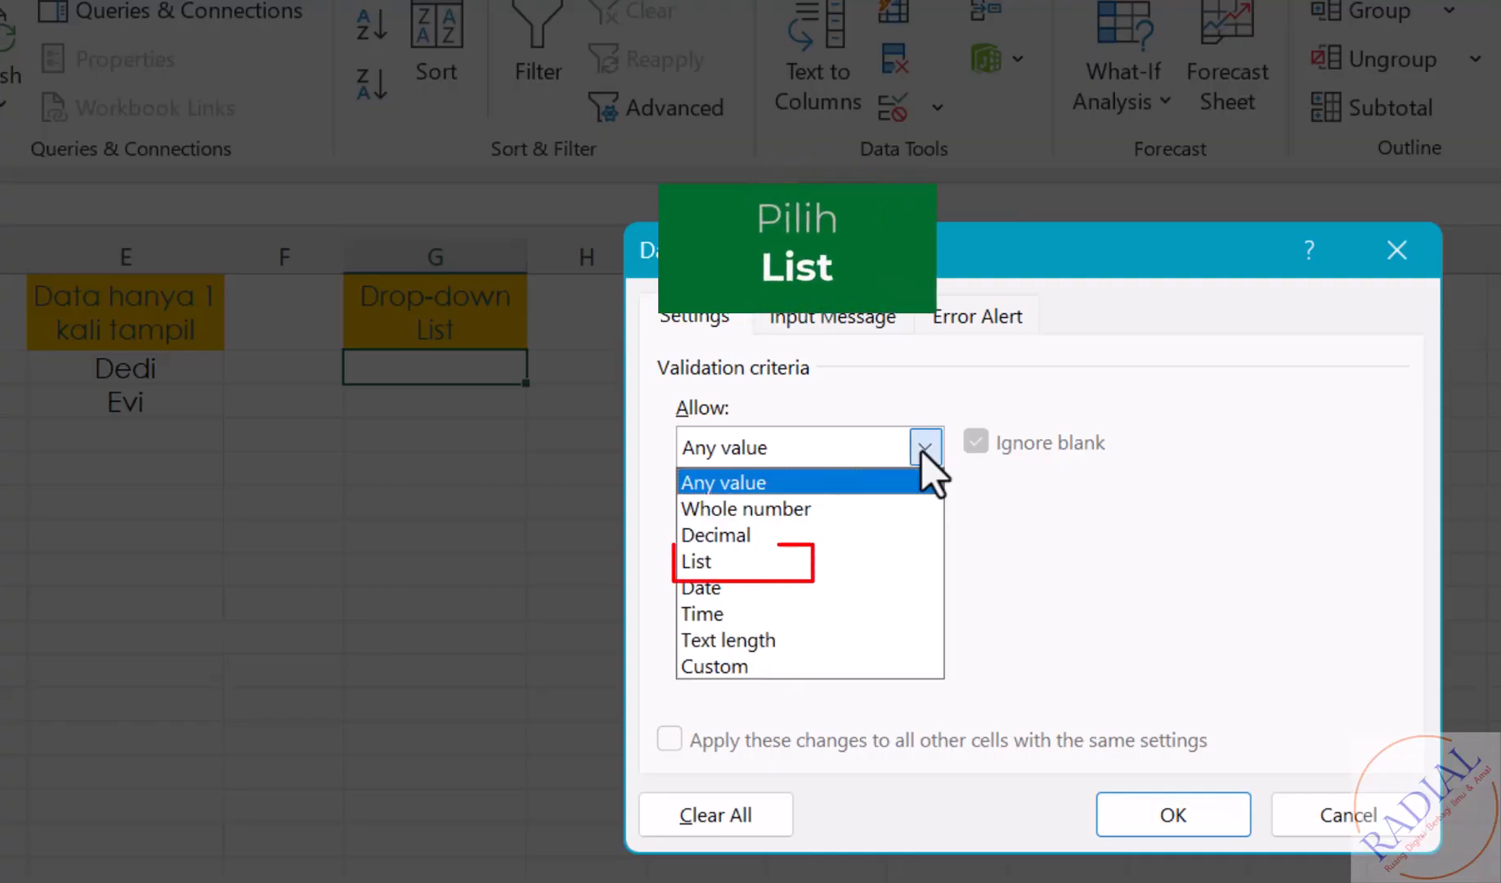
left_click(739, 569)
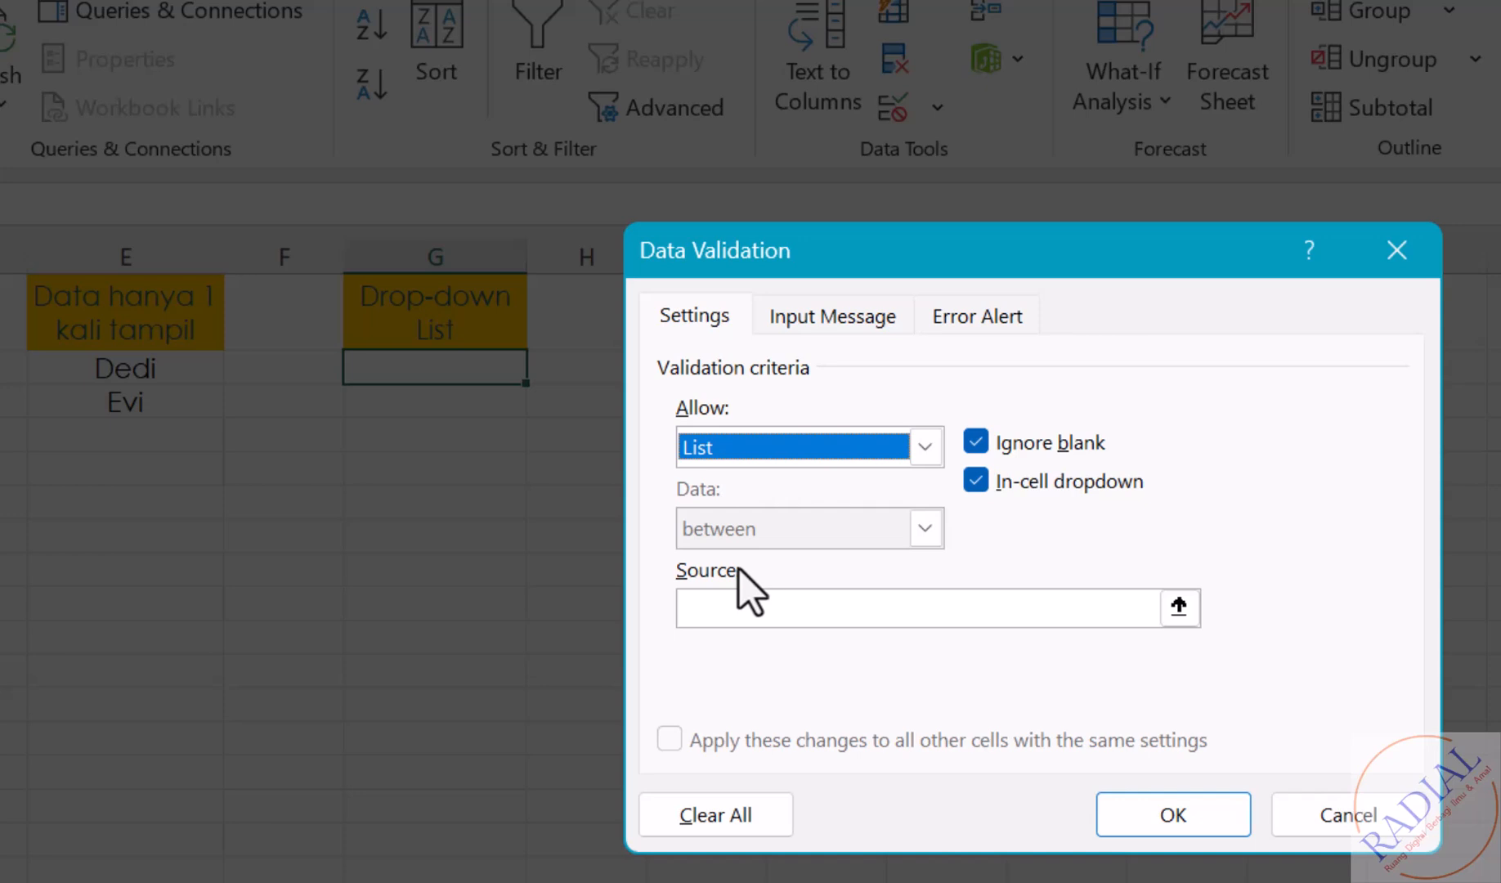
Apply =$C$2# as the validation list source for G2, and check the entries of the new drop-down list.
left_click(1178, 606)
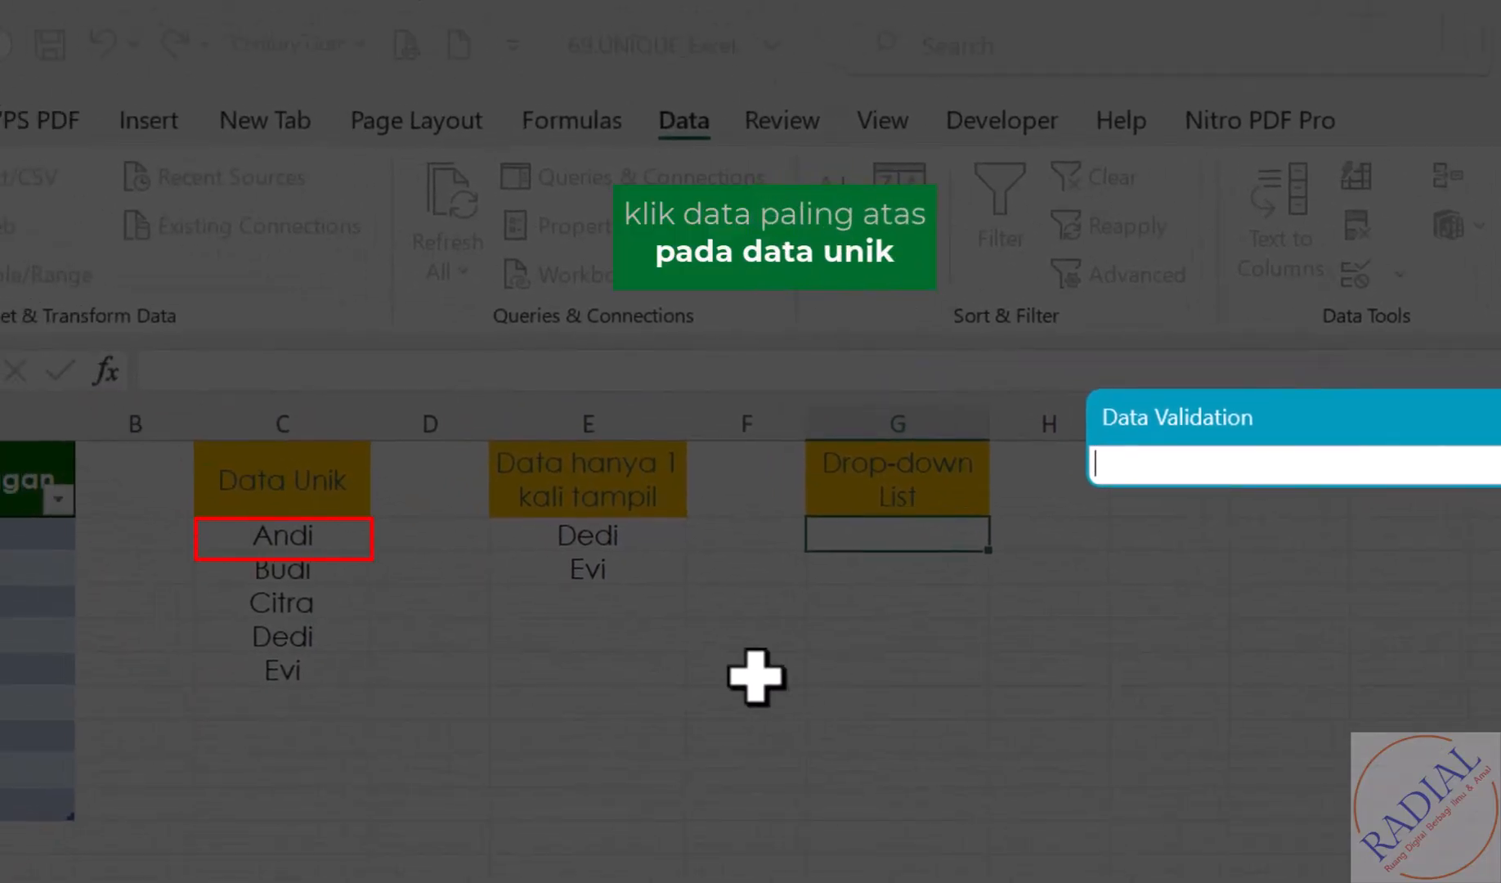
left_click(339, 540)
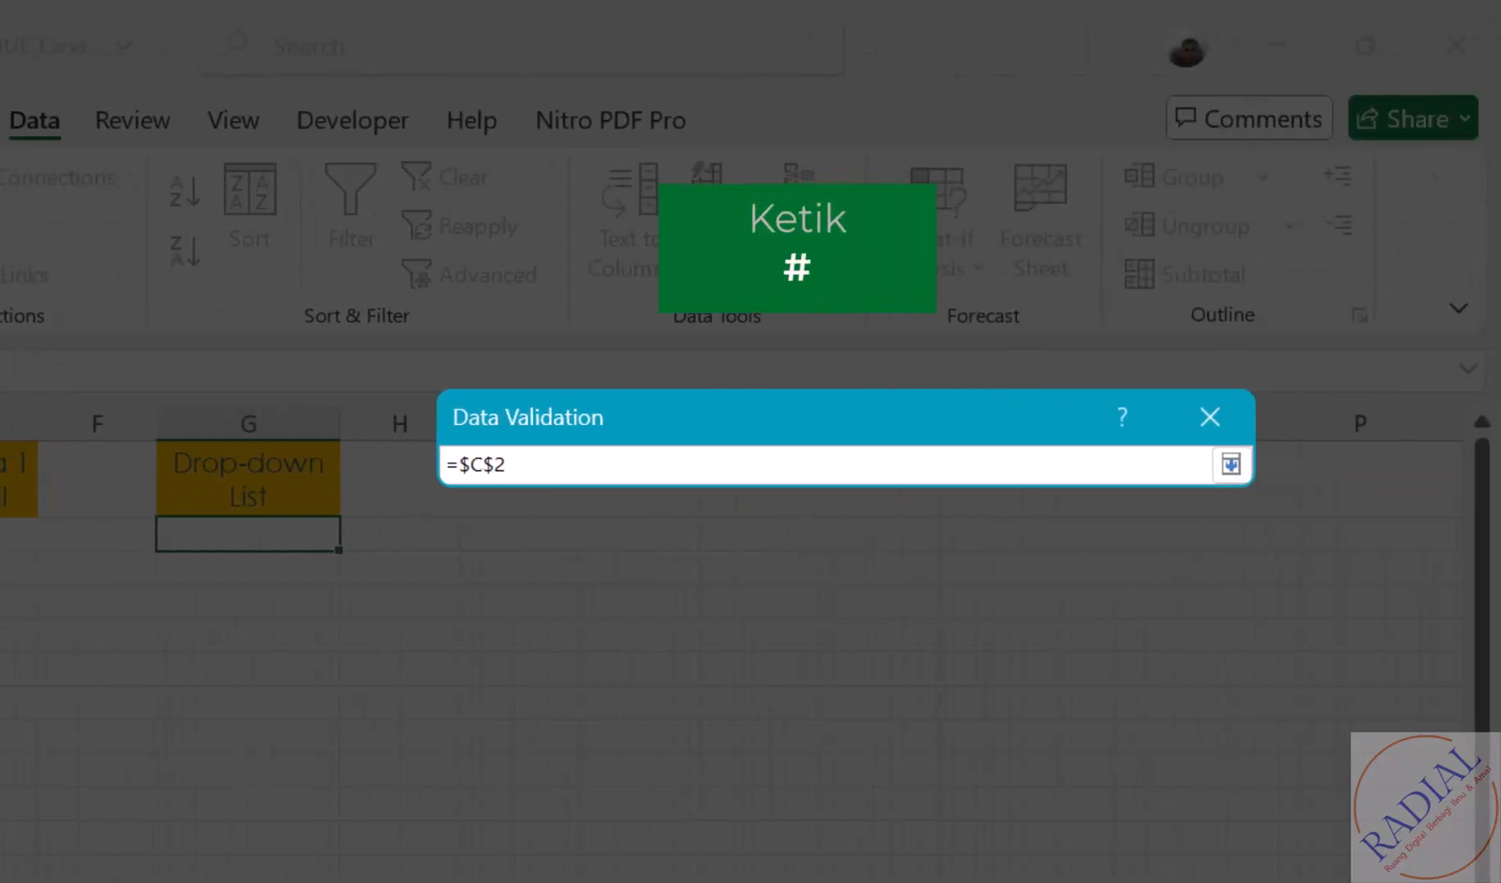
type("#")
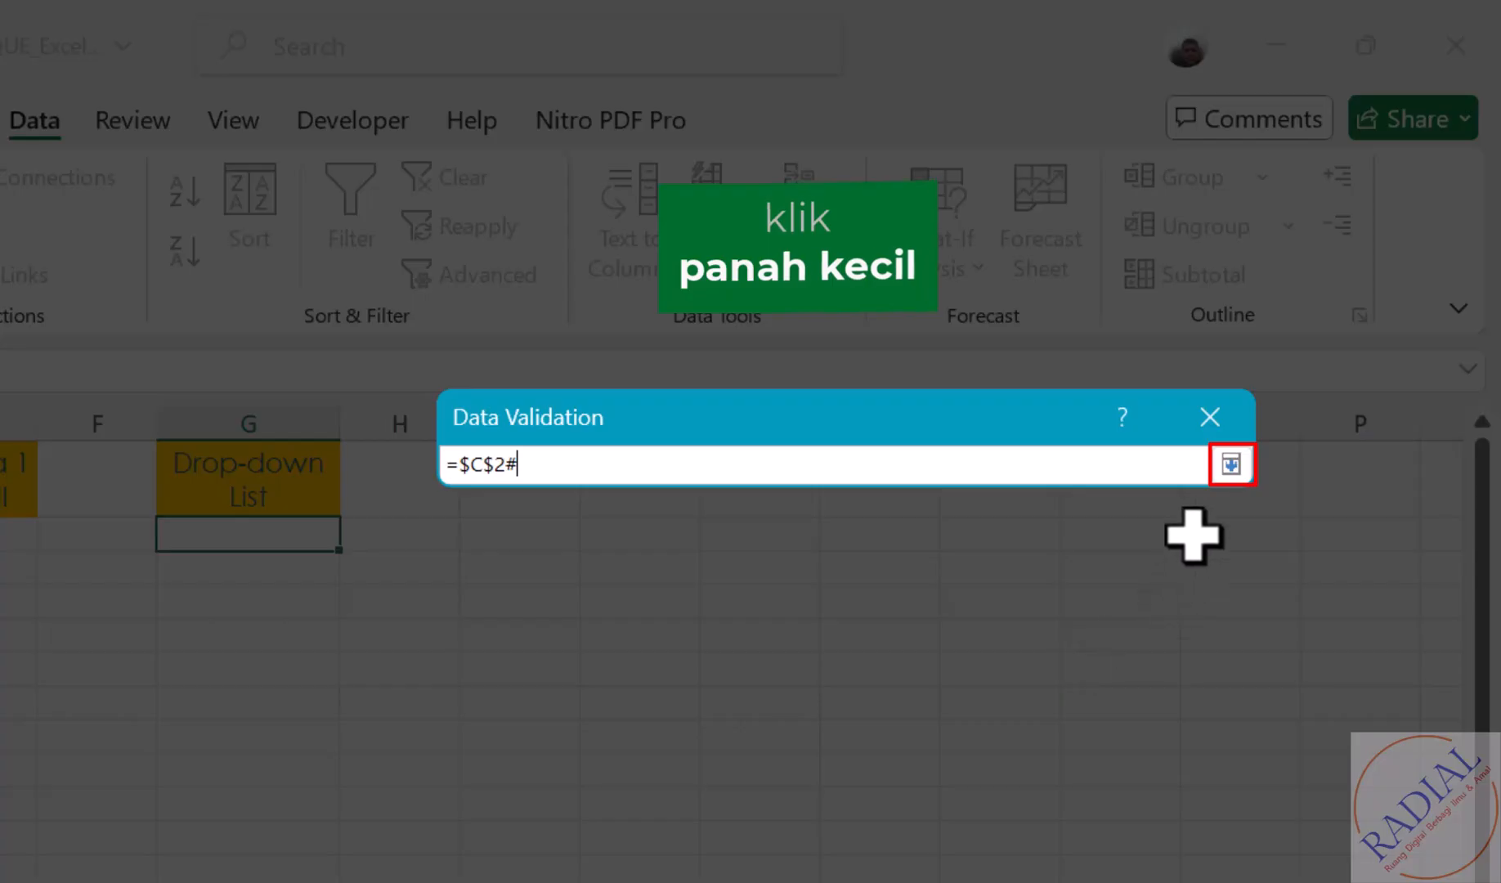
left_click(1231, 464)
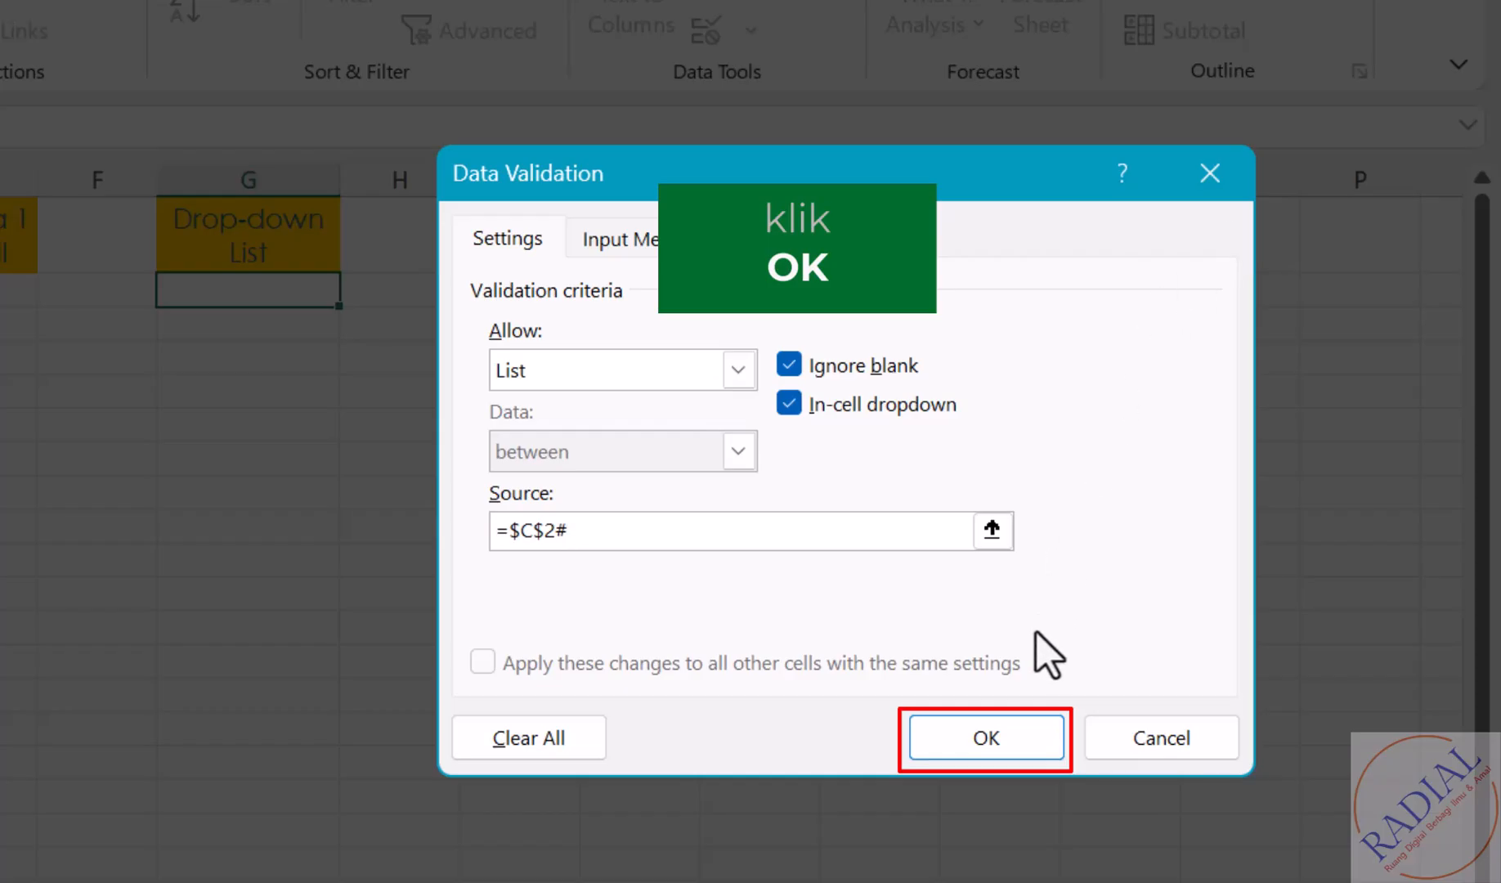
left_click(1012, 740)
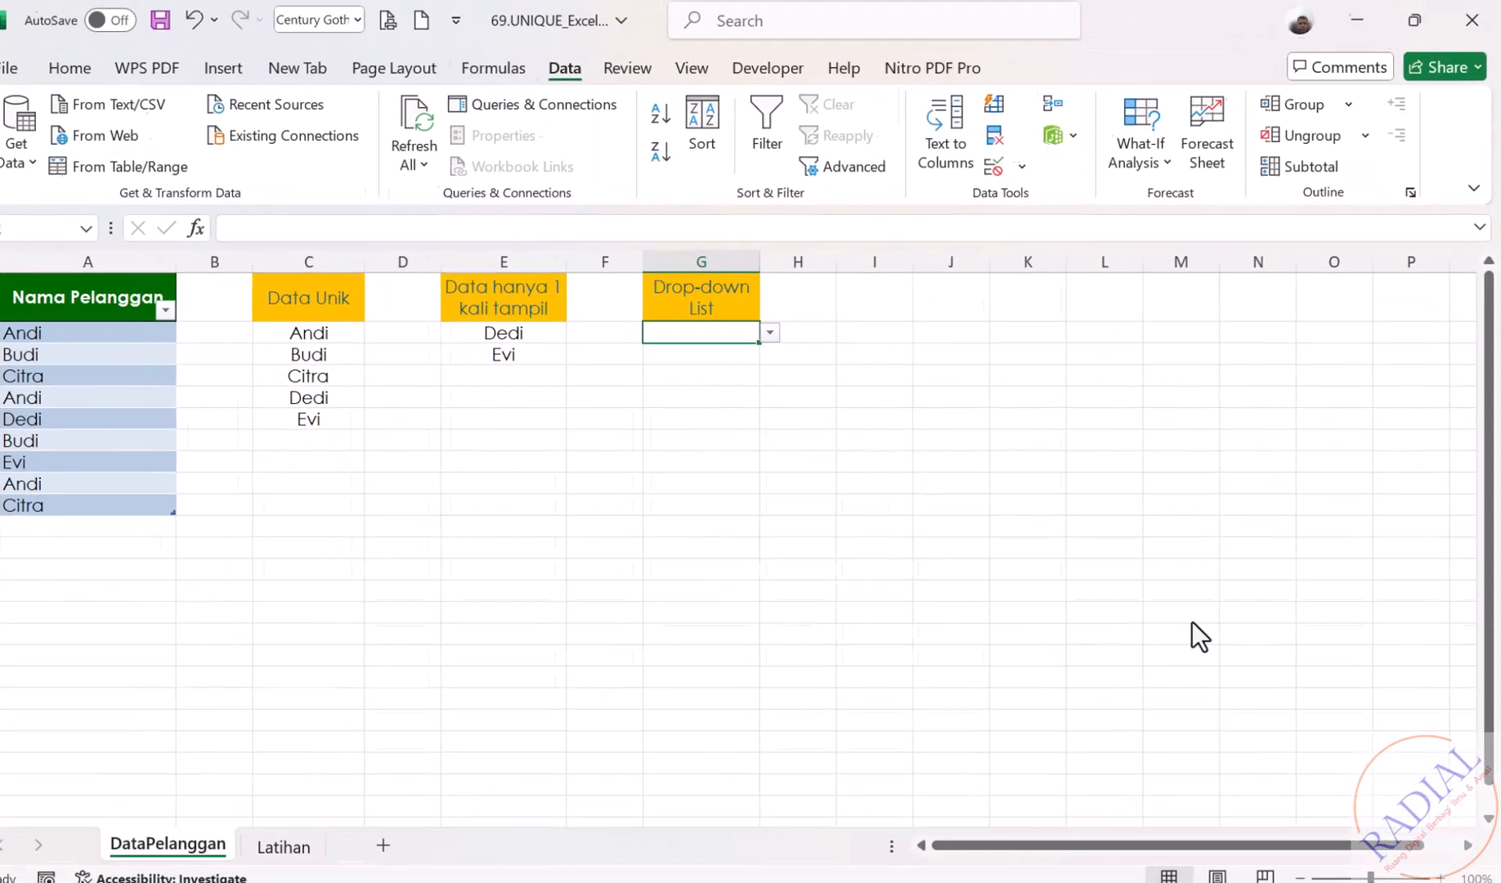
left_click(785, 335)
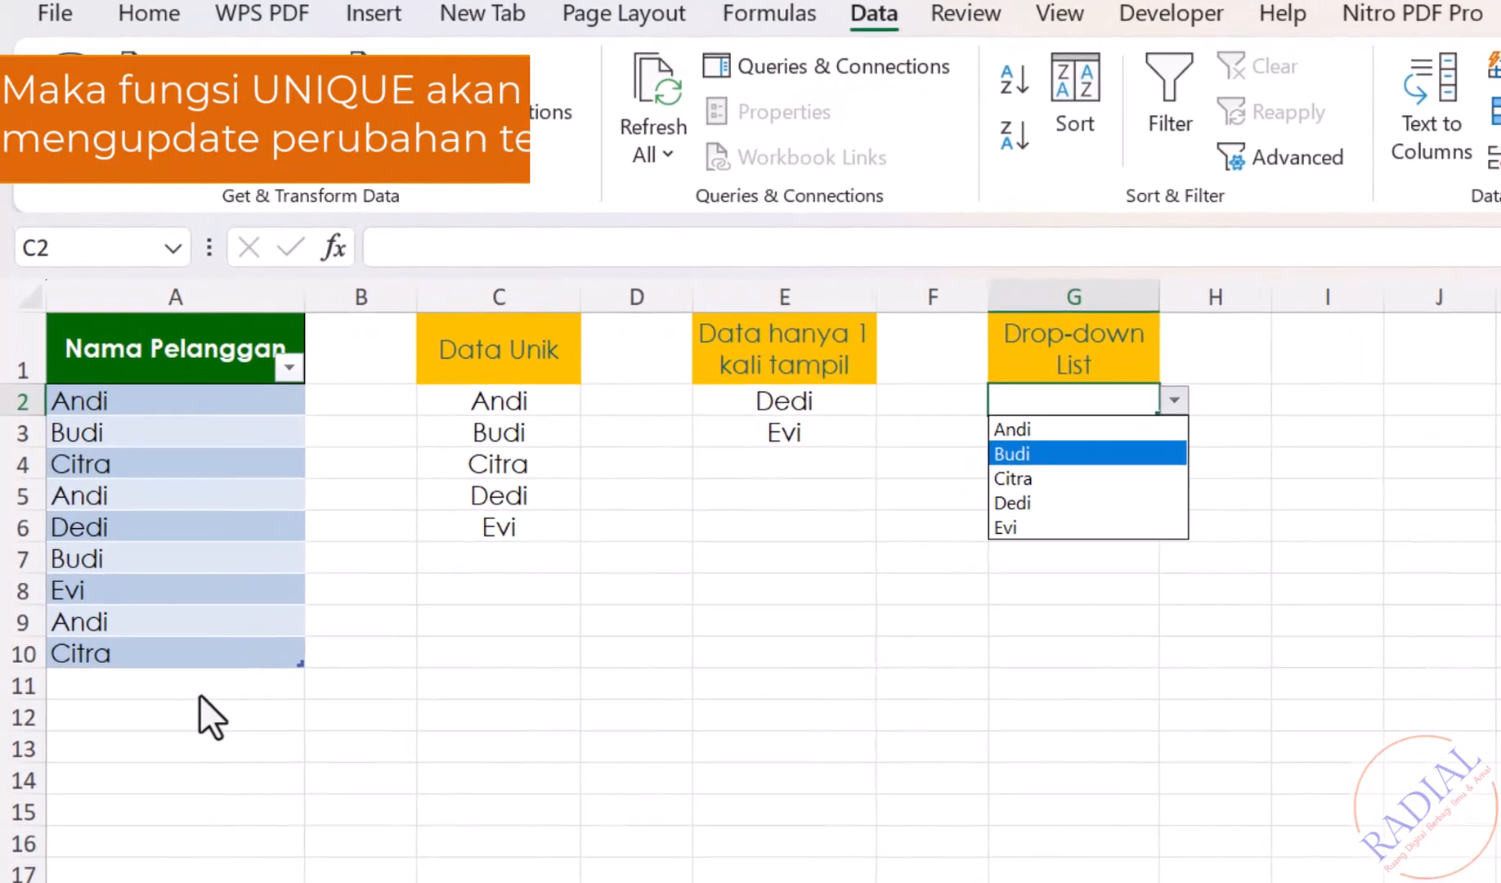
left_click(155, 590)
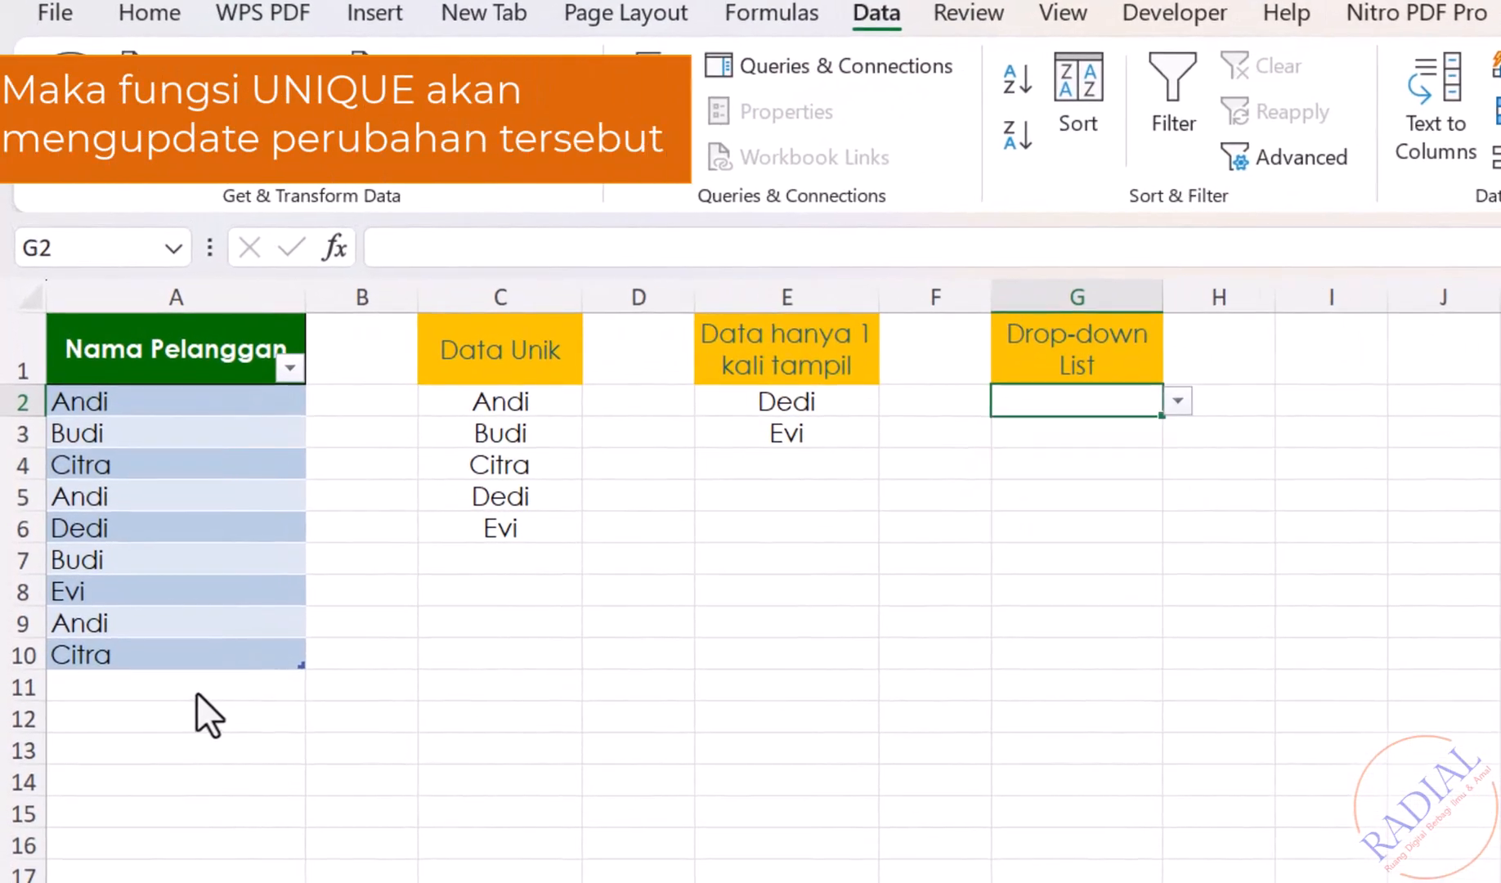
Add a new customer name in cell A11, directly below the last row of the customer table.
left_click(197, 691)
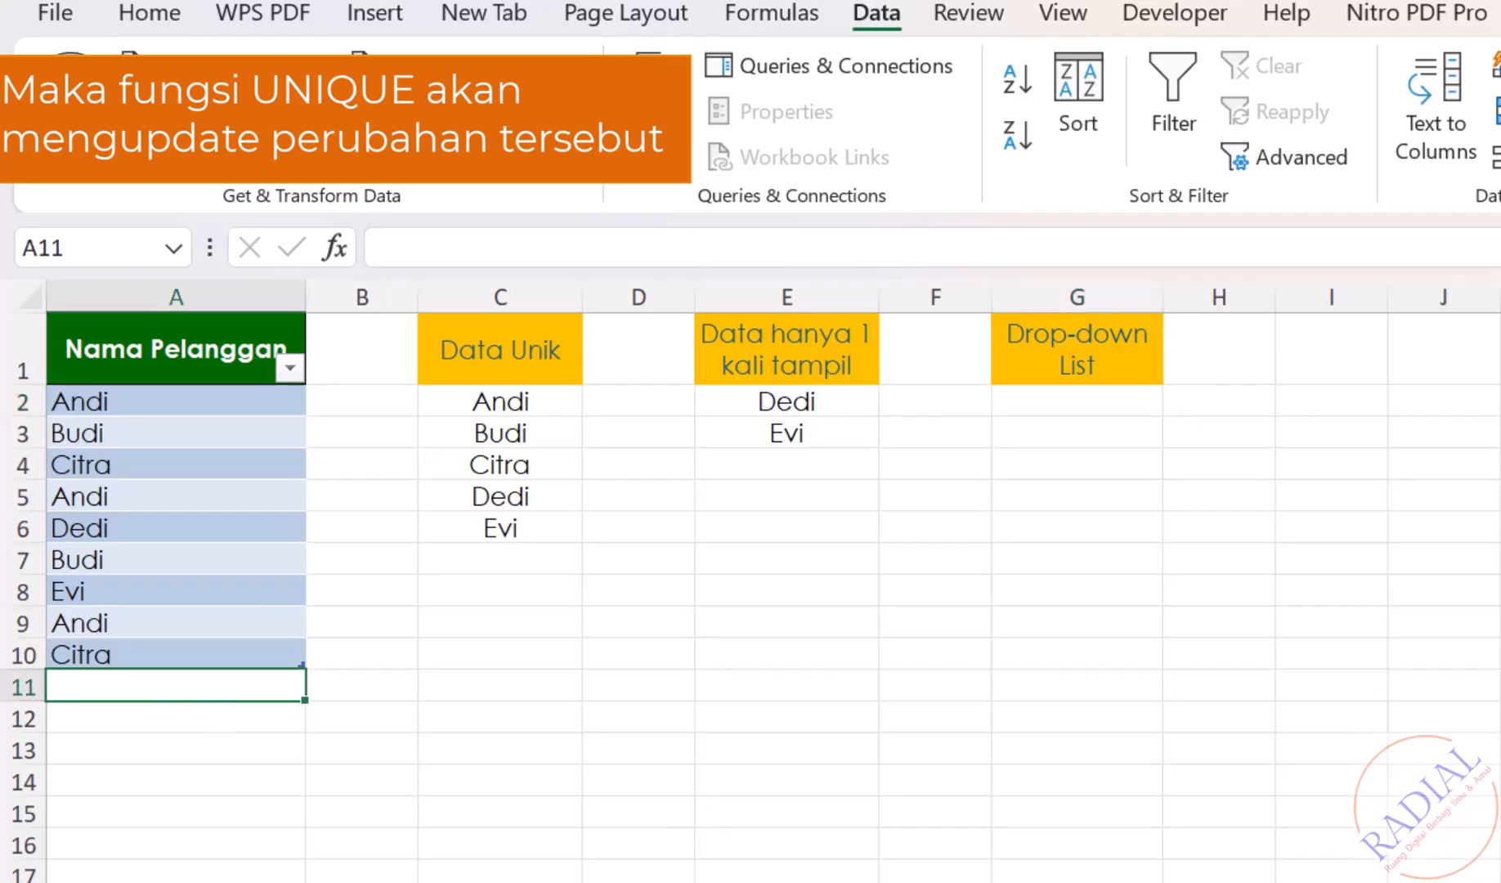
type("Fajar")
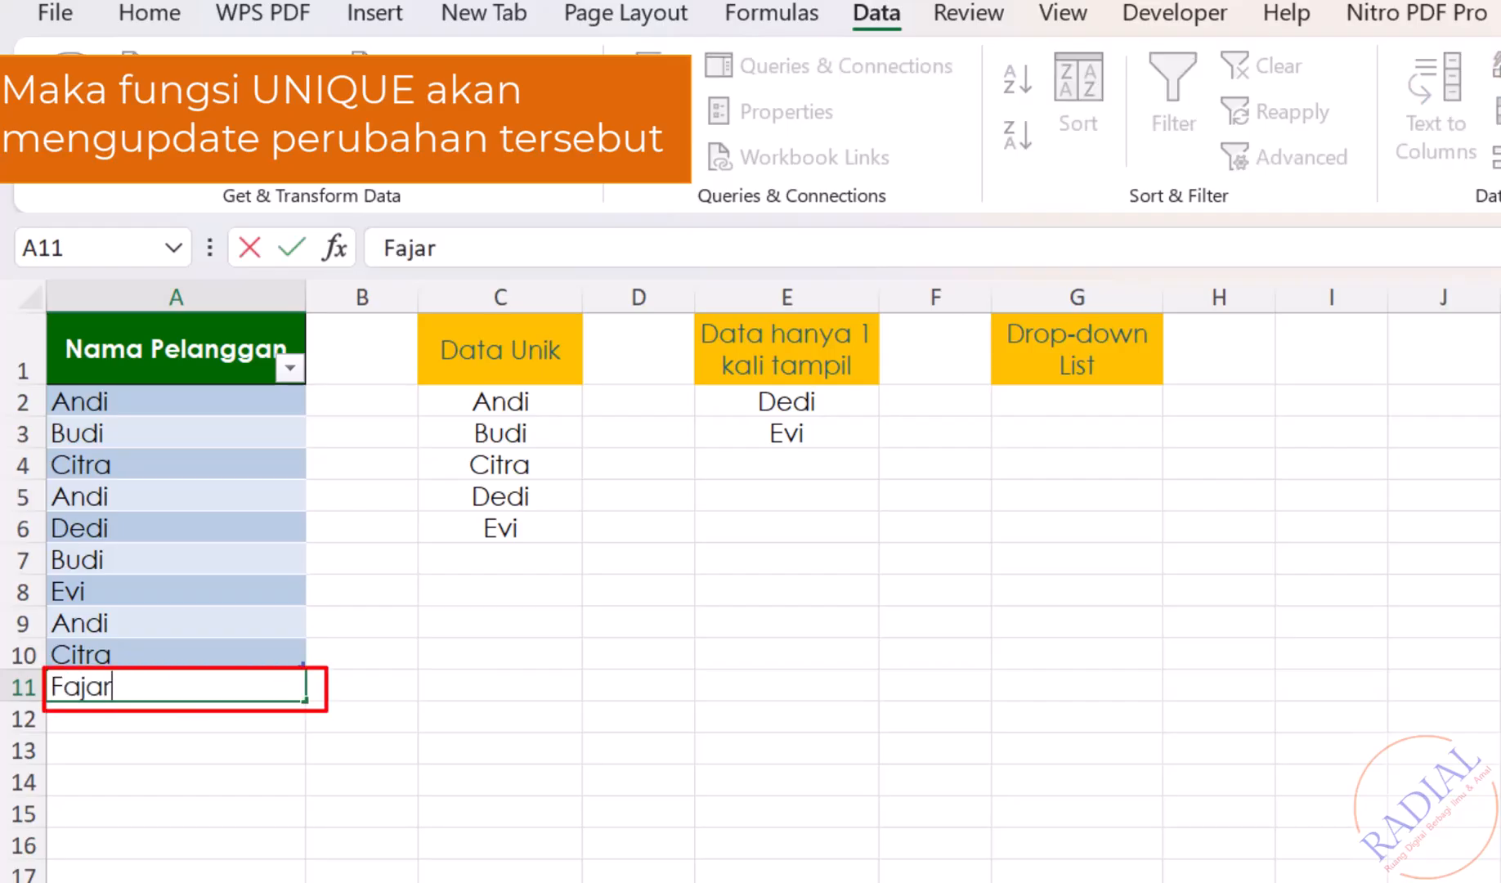
key("Return")
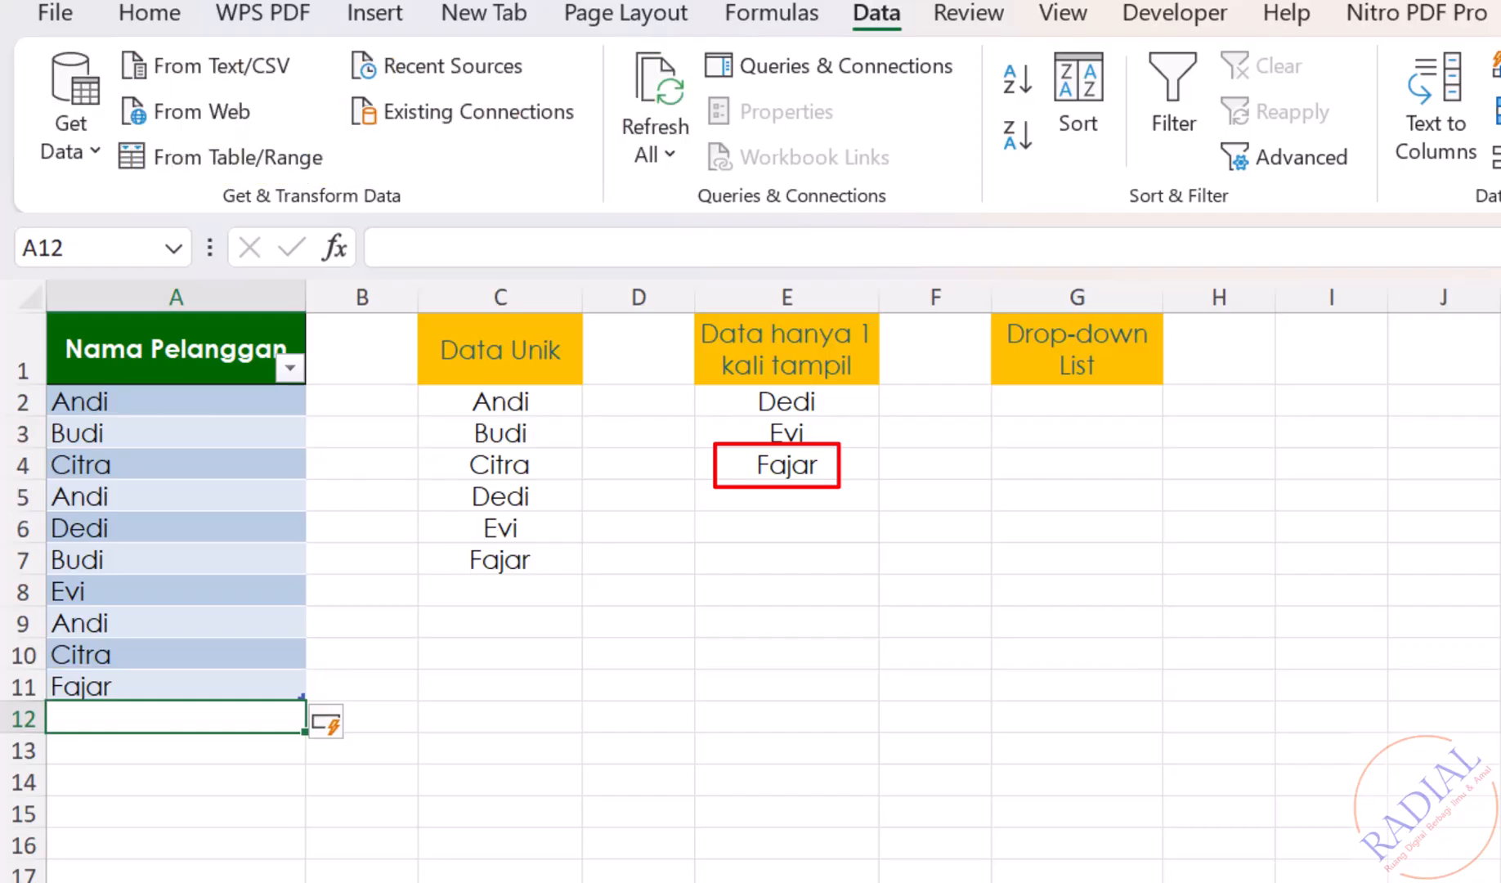
Check the drop-down list in G2 for the newly added customer name, and close it without choosing an entry.
left_click(1145, 397)
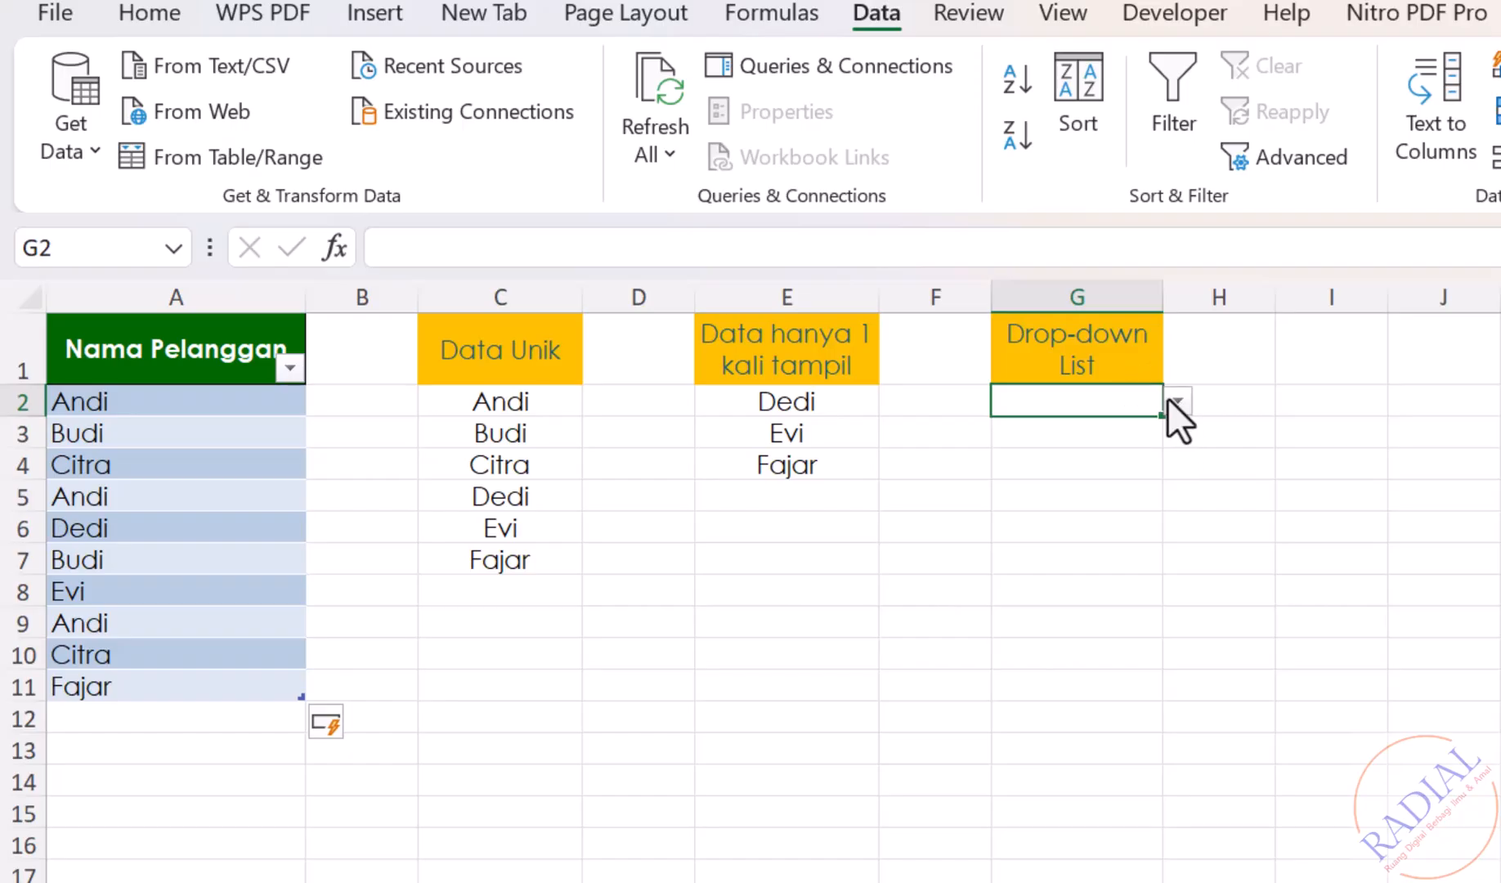
left_click(1179, 401)
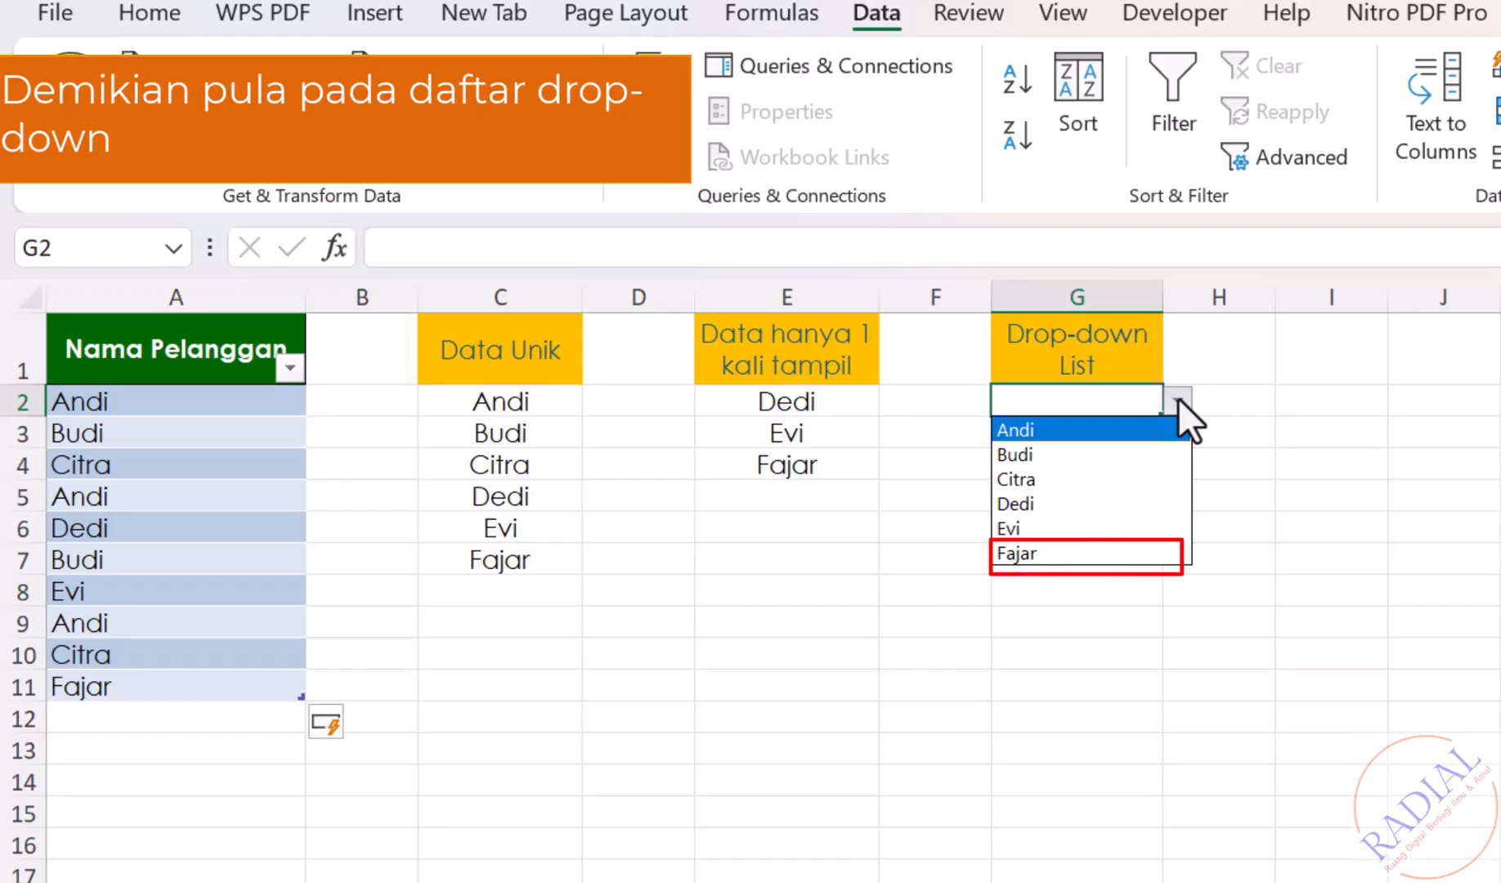
key("Escape")
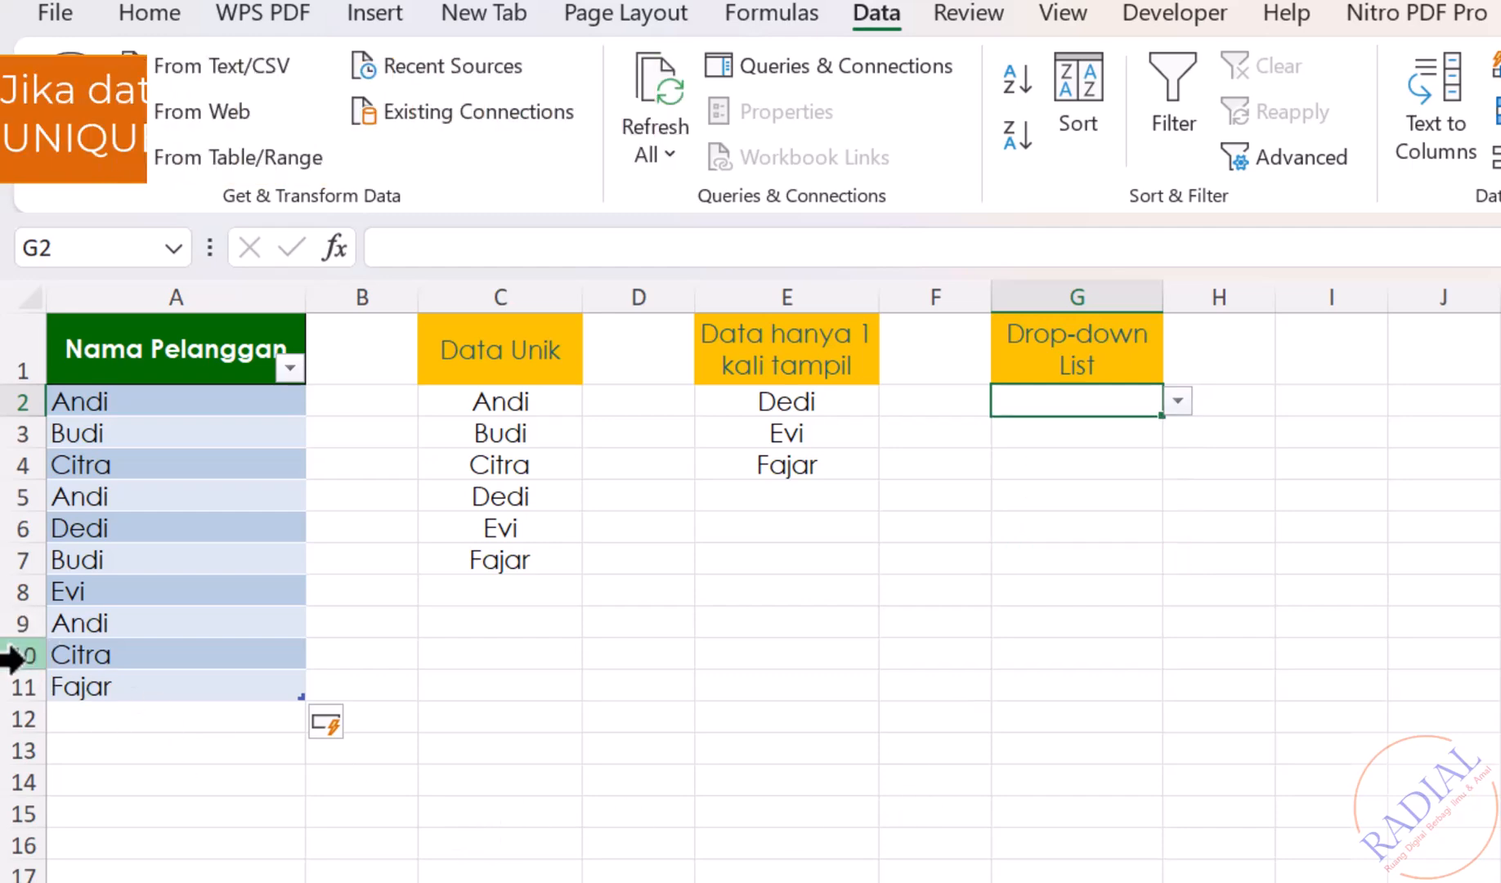
Delete sheet rows 10 and 11, followed by rows 8 and 9, to remove the last four customers.
left_click_drag(12, 658, 22, 685)
right_click(18, 687)
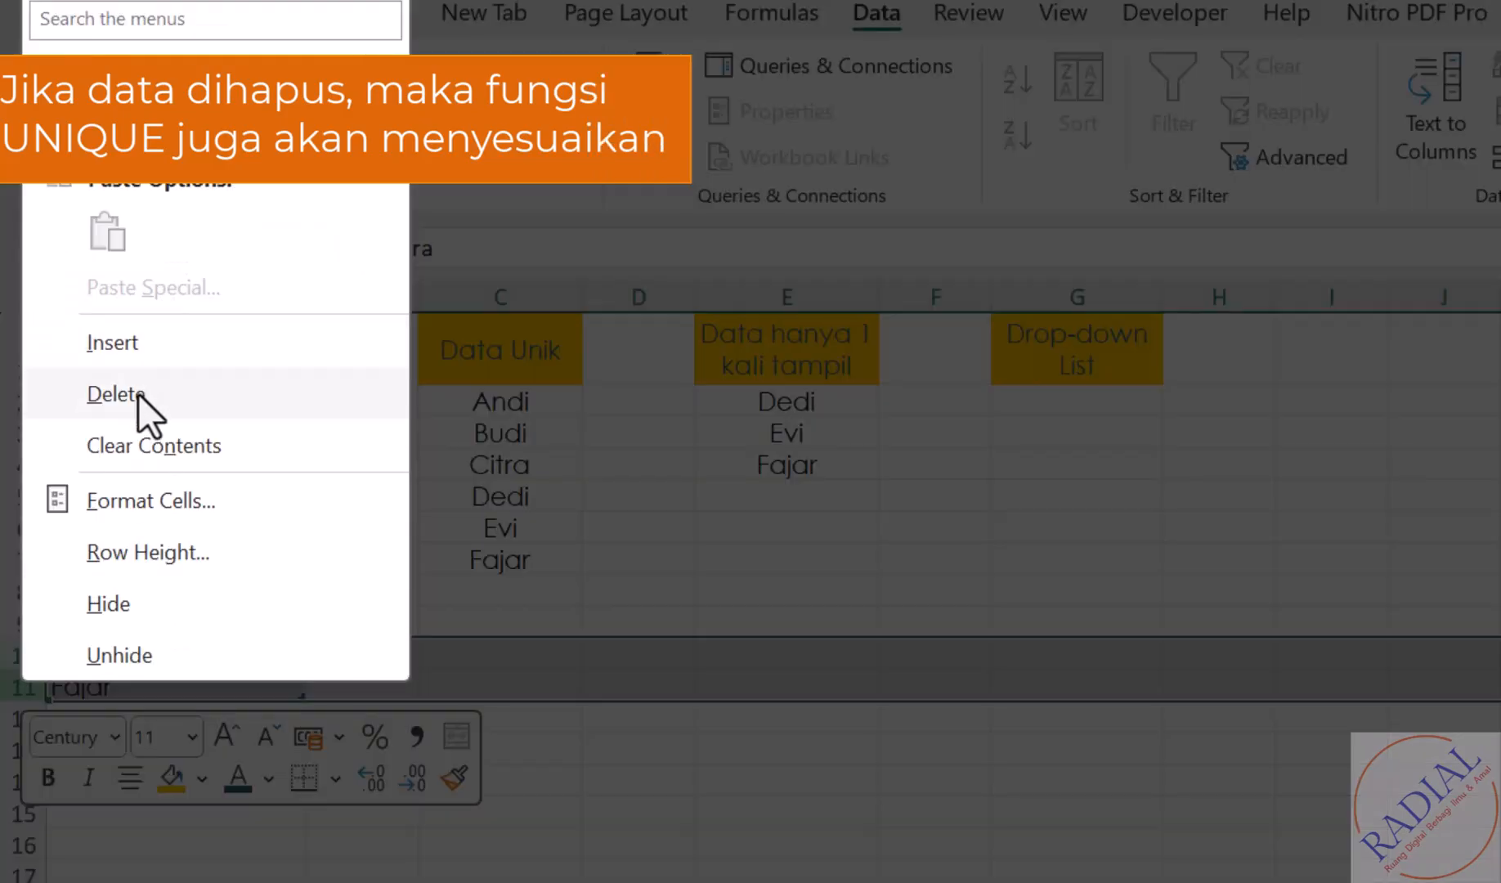
left_click(138, 393)
left_click(769, 881)
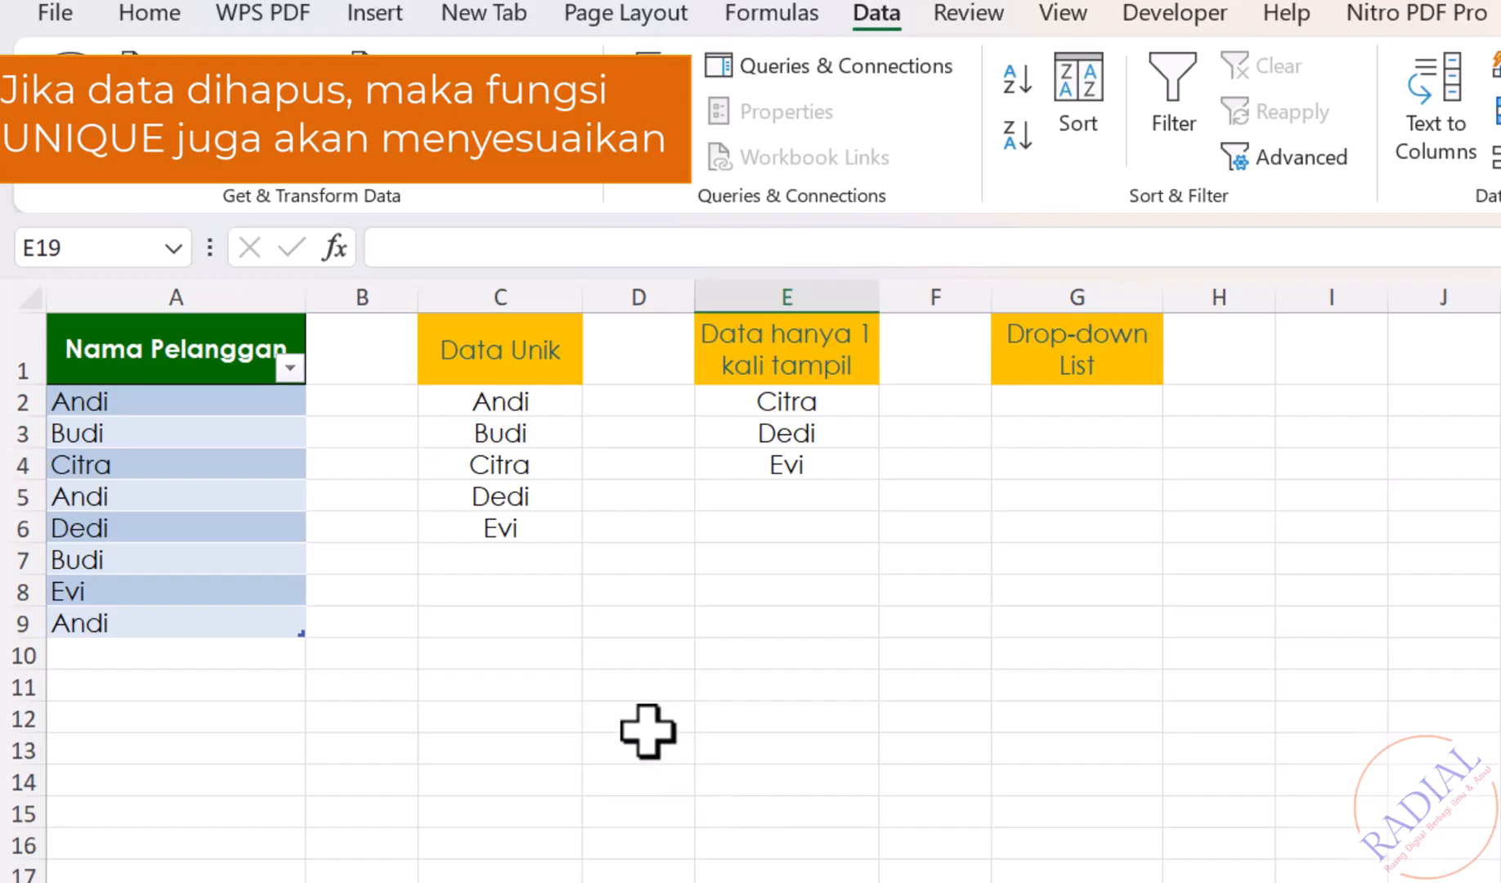
left_click_drag(11, 592, 21, 617)
right_click(19, 618)
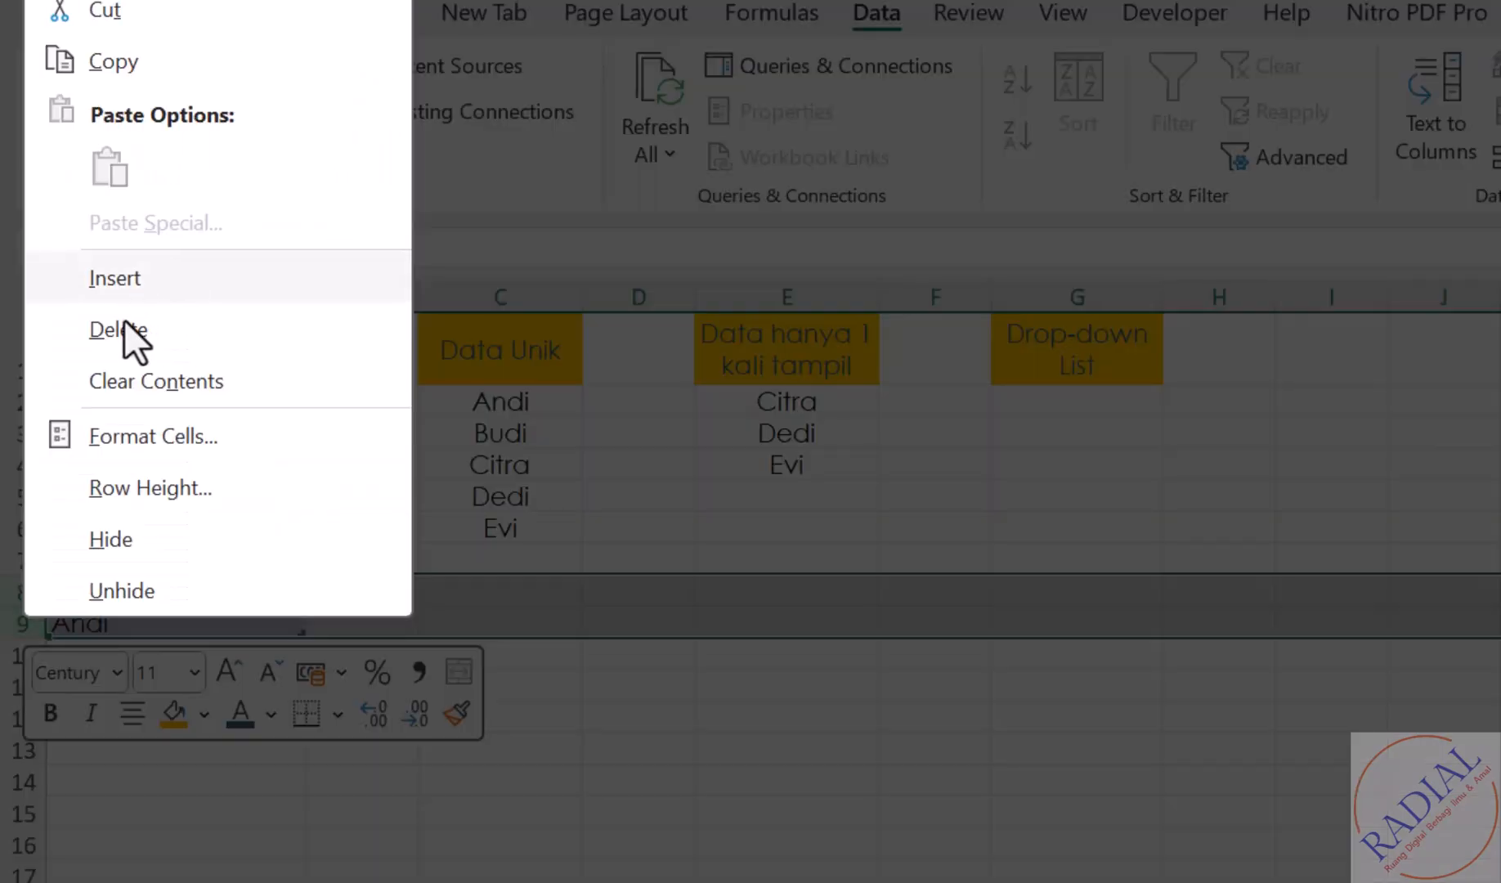
left_click(123, 329)
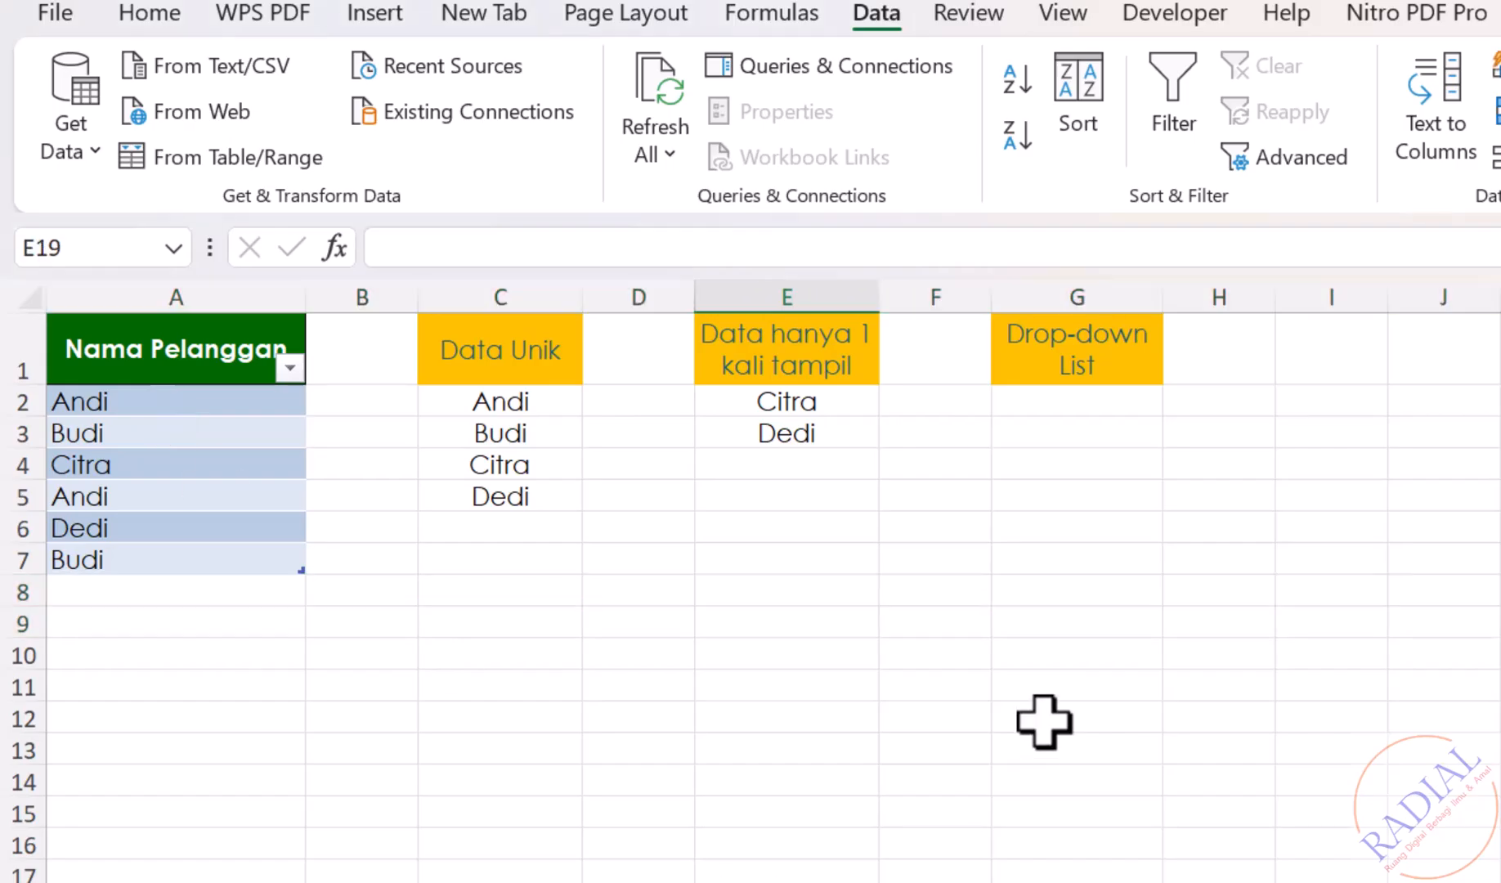
Examine which names the G2 drop-down list offers after the row deletions, without choosing an entry.
left_click(1108, 401)
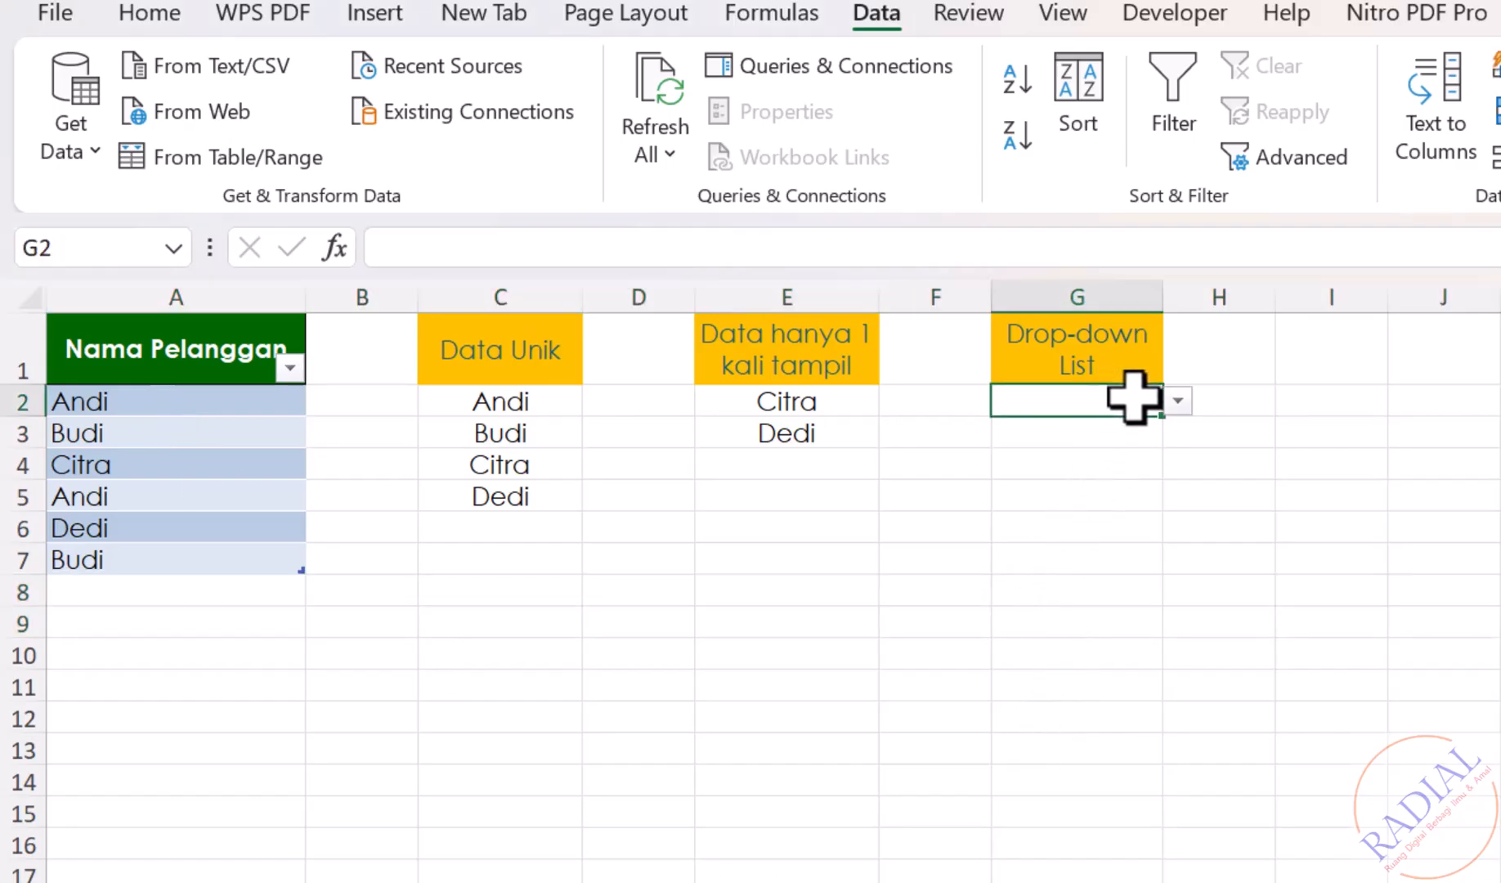
left_click(1178, 400)
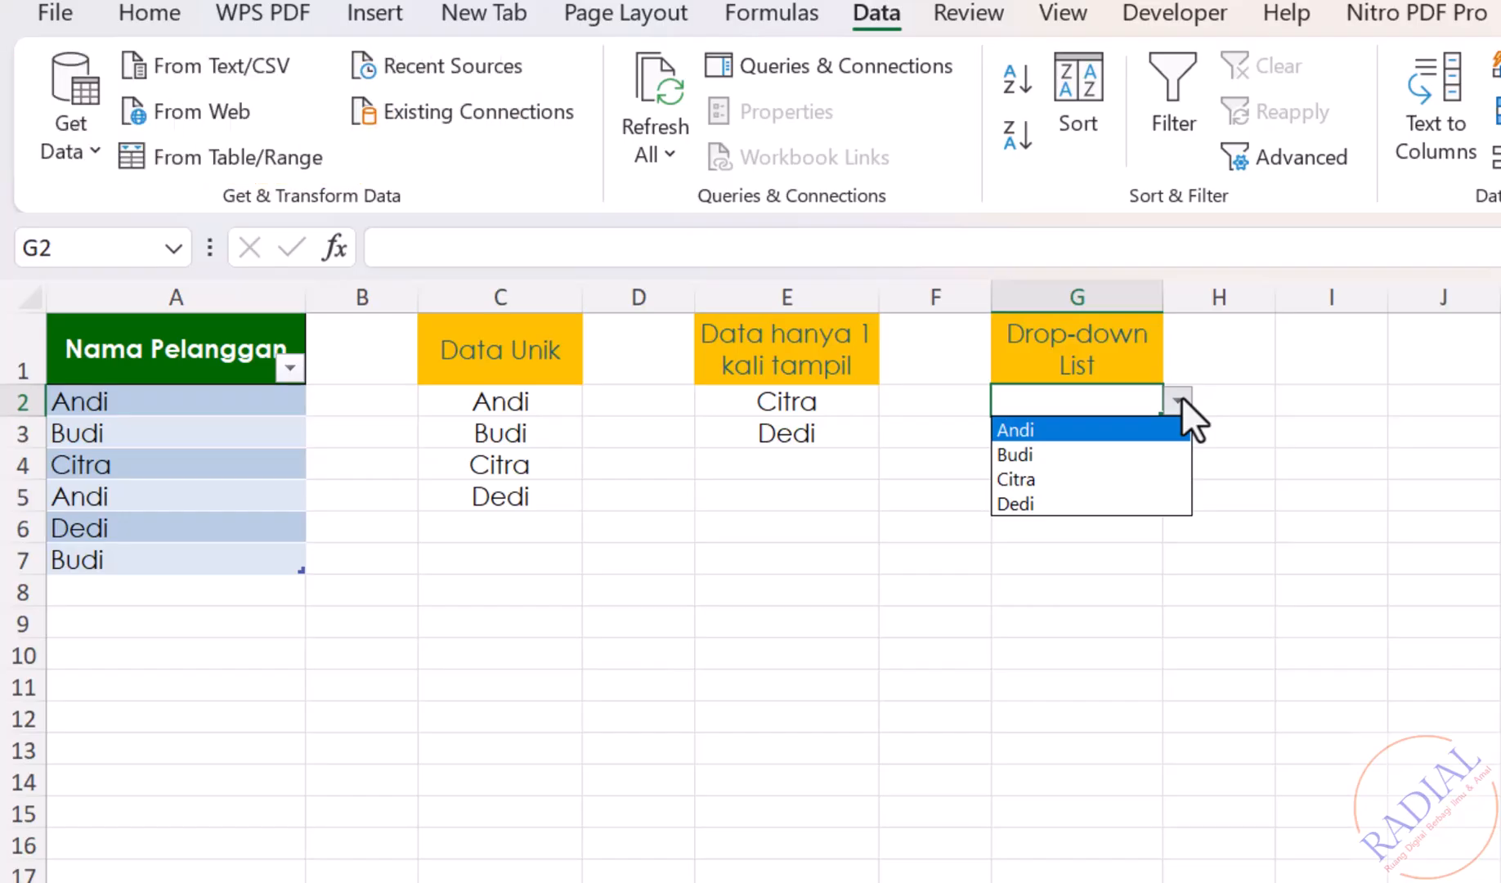
left_click(853, 629)
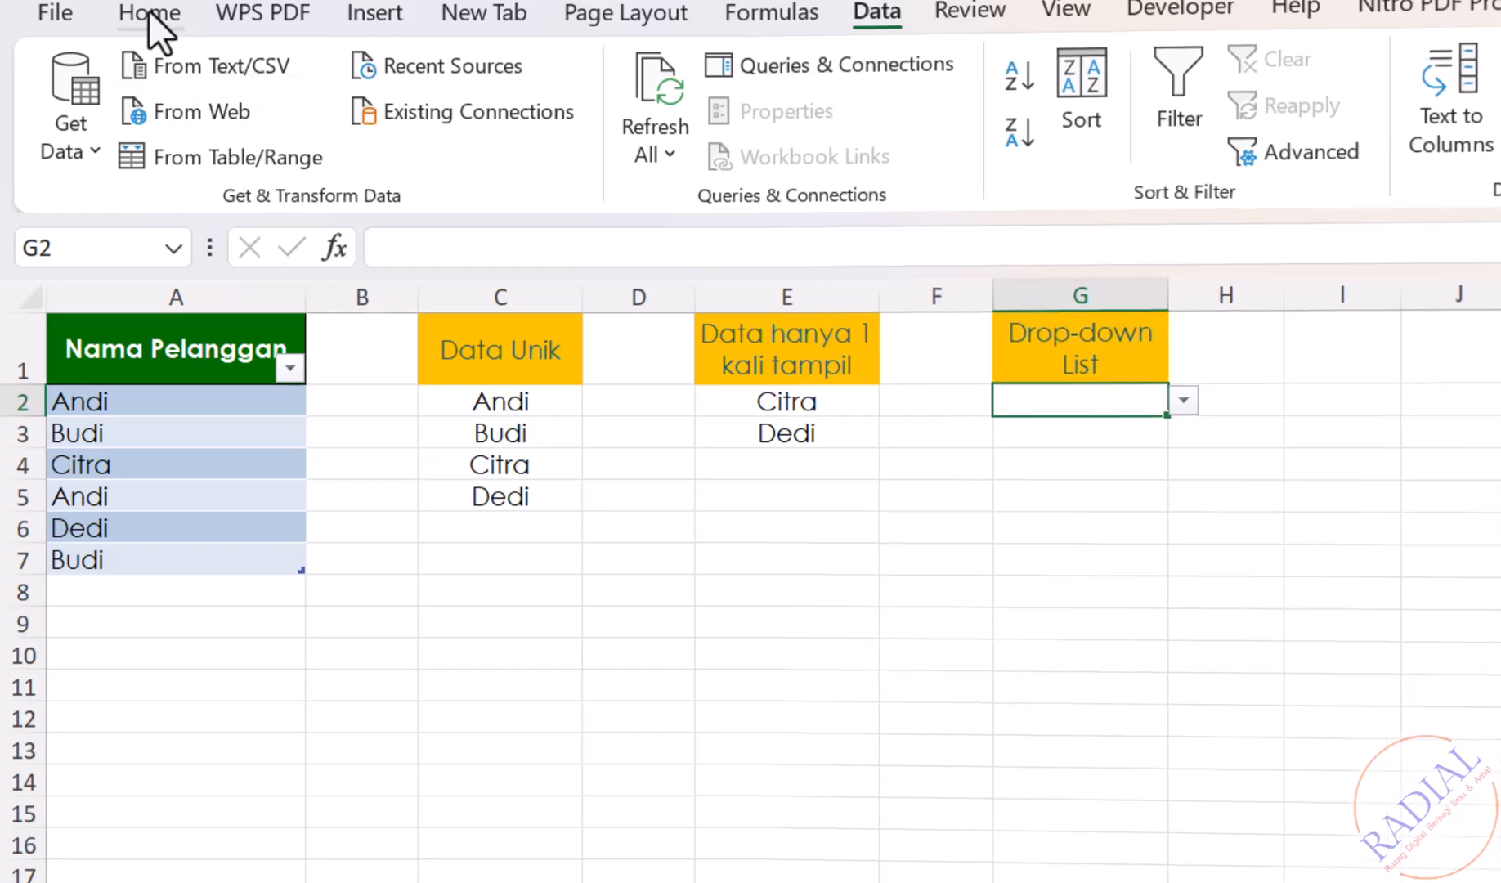
Undo both row deletions to restore the customer table, and reopen the drop-down list in G2 to check it.
left_click(154, 24)
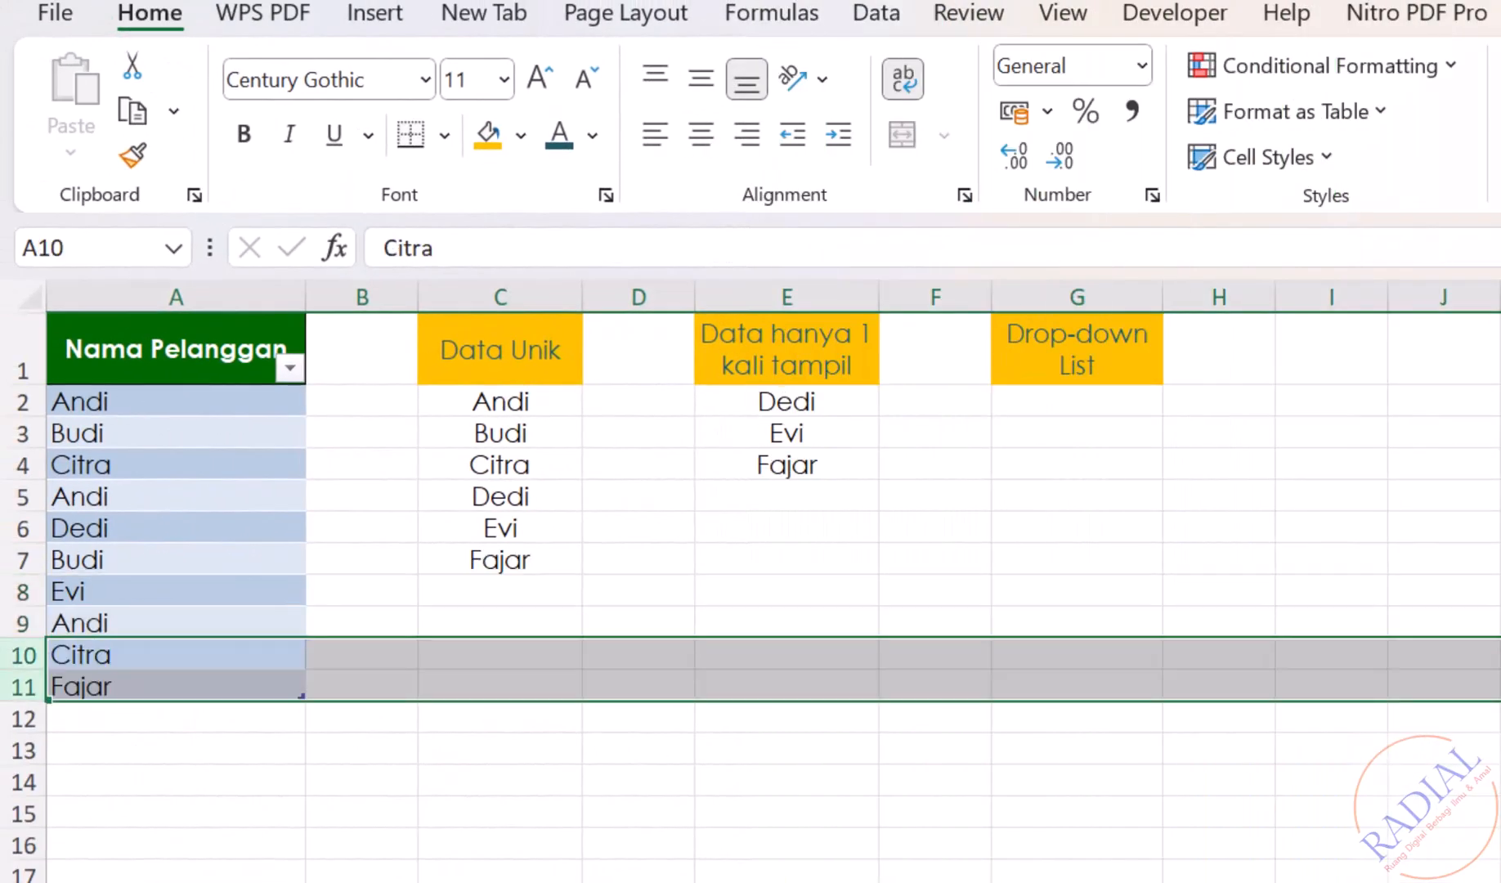
left_click(1032, 867)
left_click(1132, 394)
left_click(1179, 401)
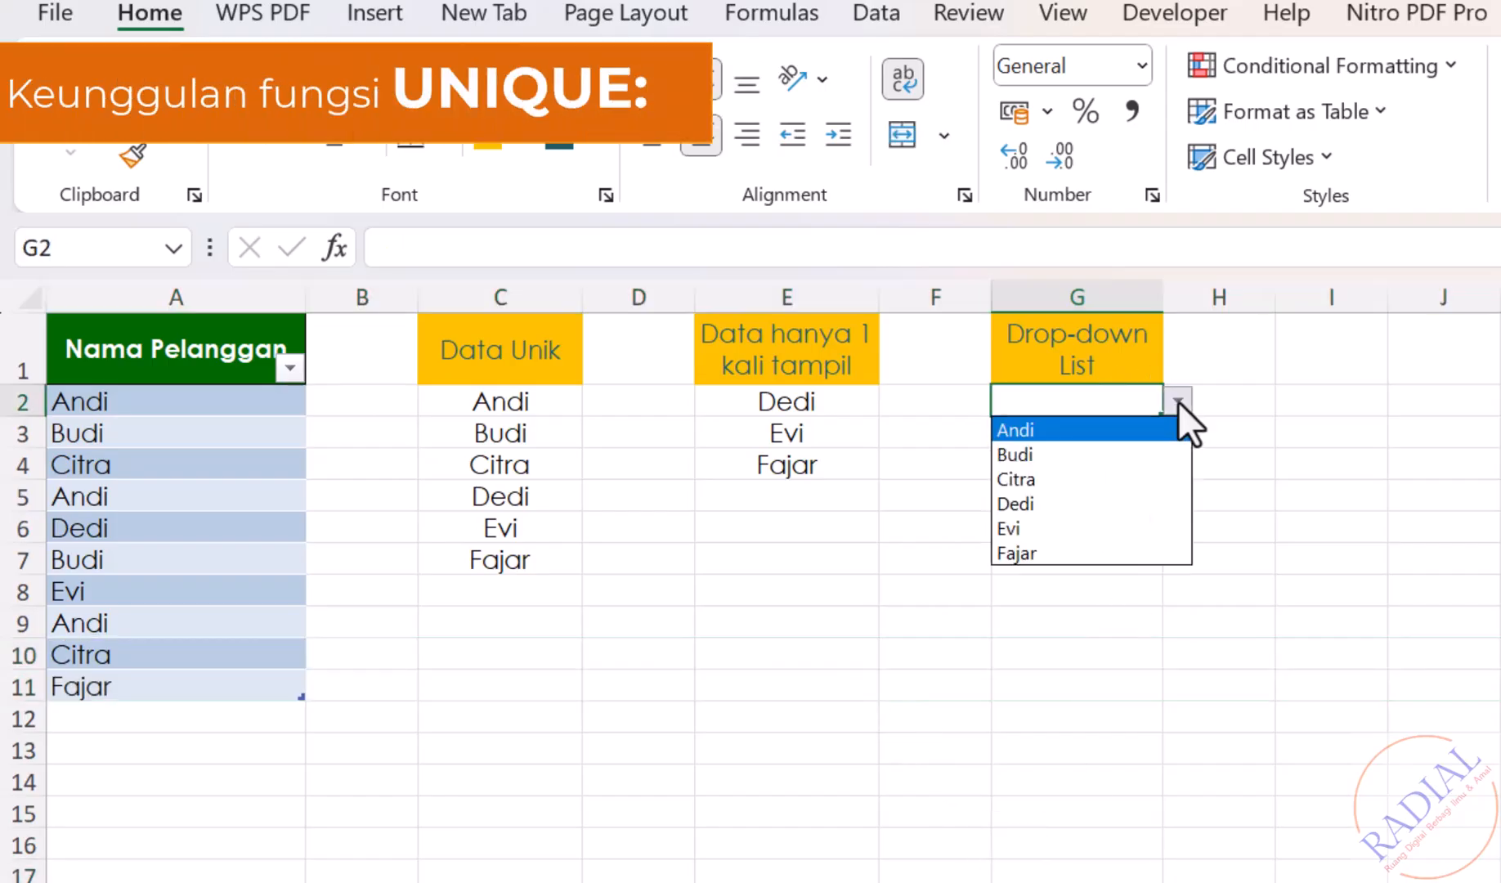